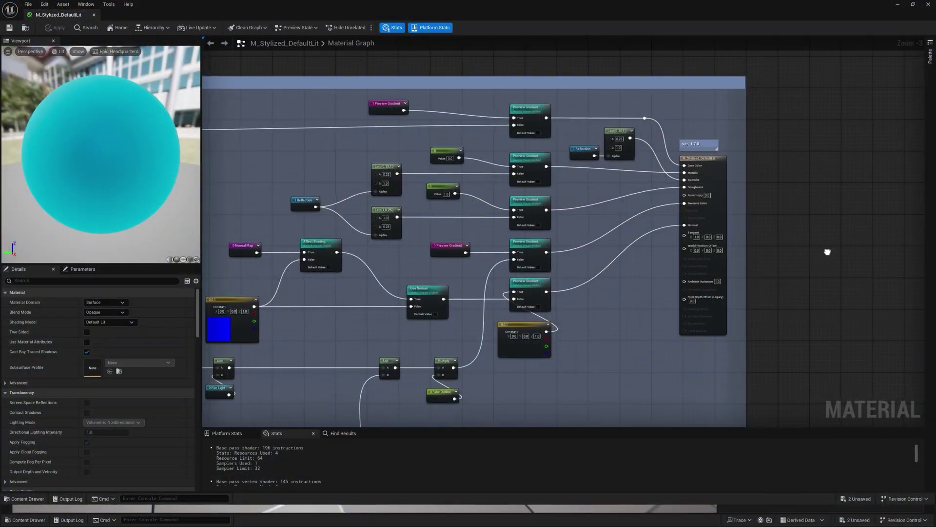
{"action": "scroll", "coordinate": [646, 166], "scroll_direction": "up", "scroll_amount": 2}
{"action": "right_click_drag", "start_coordinate": [648, 147], "coordinate": [554, 174]}
{"action": "scroll", "coordinate": [555, 174], "scroll_direction": "up", "scroll_amount": 1}
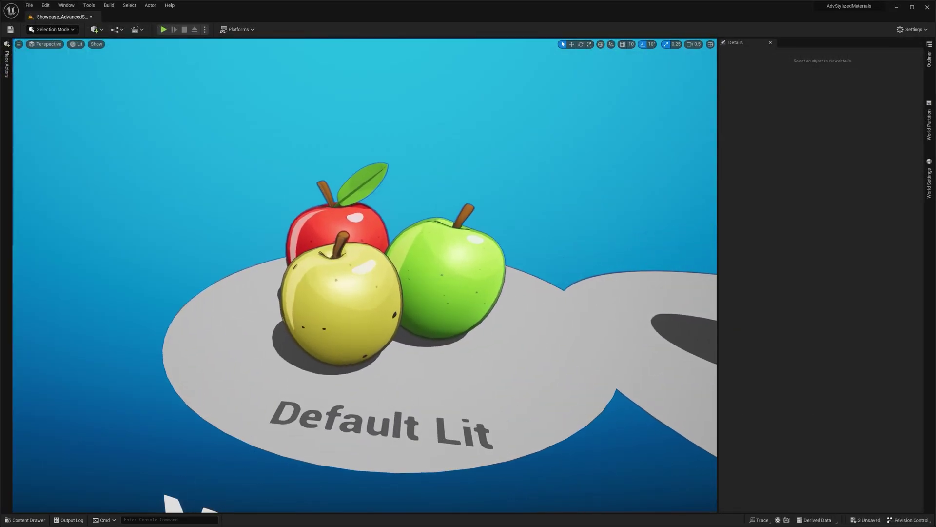
Move the point light to the rear side of the toy truck, and slide the white sphere above the truck and back beside it
{"action": "left_click_drag", "start_coordinate": [525, 128], "coordinate": [225, 107]}
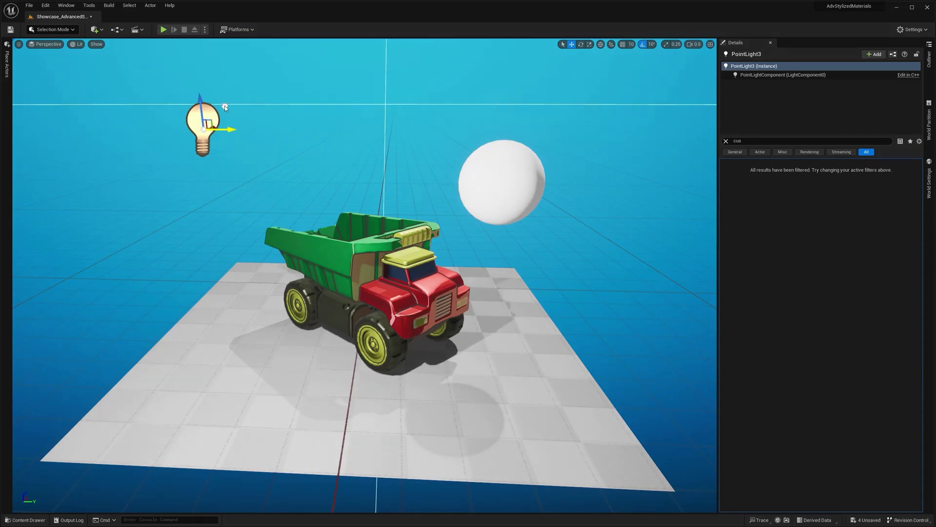
{"action": "left_click", "coordinate": [508, 159]}
{"action": "left_click_drag", "start_coordinate": [517, 164], "coordinate": [368, 165]}
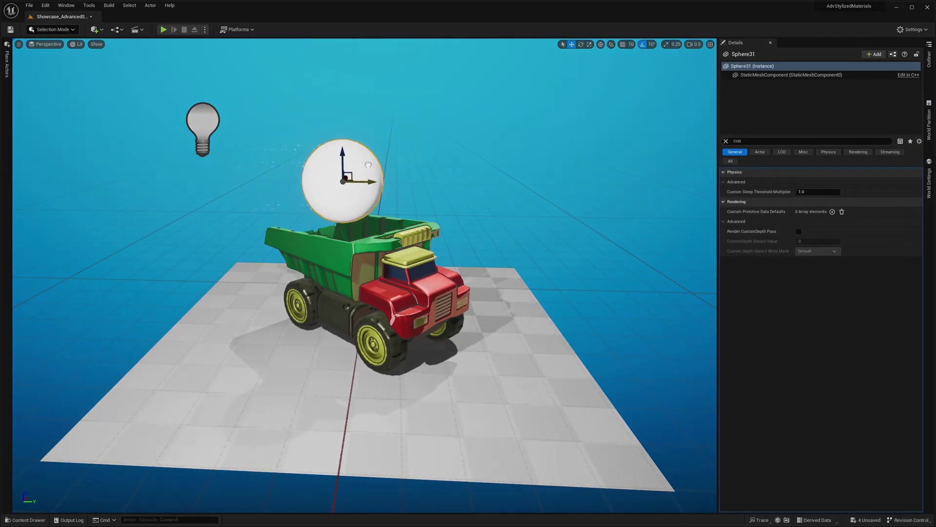
{"action": "left_click_drag", "start_coordinate": [368, 165], "coordinate": [487, 168]}
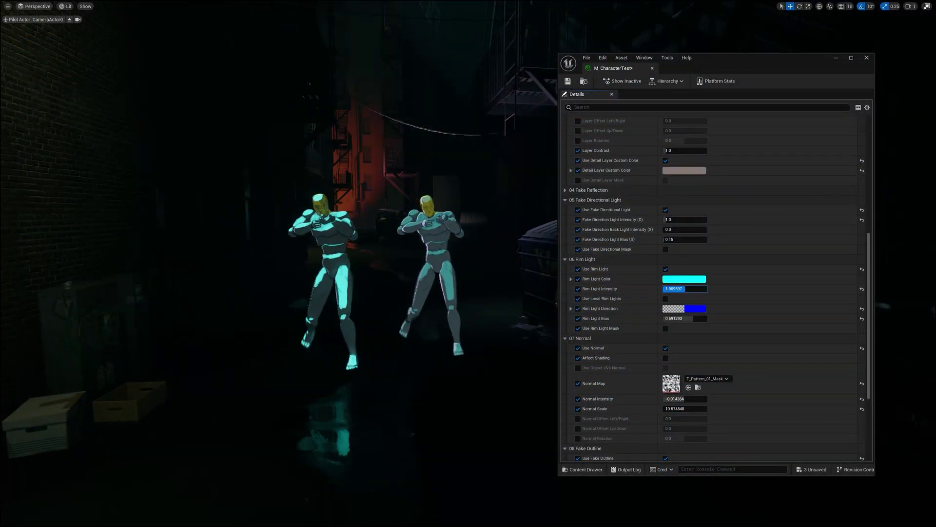
Lower the Rim Light Intensity of the M_CharacterTest material instance, and select the point light near the lighter chess knight
{"action": "left_click_drag", "start_coordinate": [685, 289], "coordinate": [663, 289]}
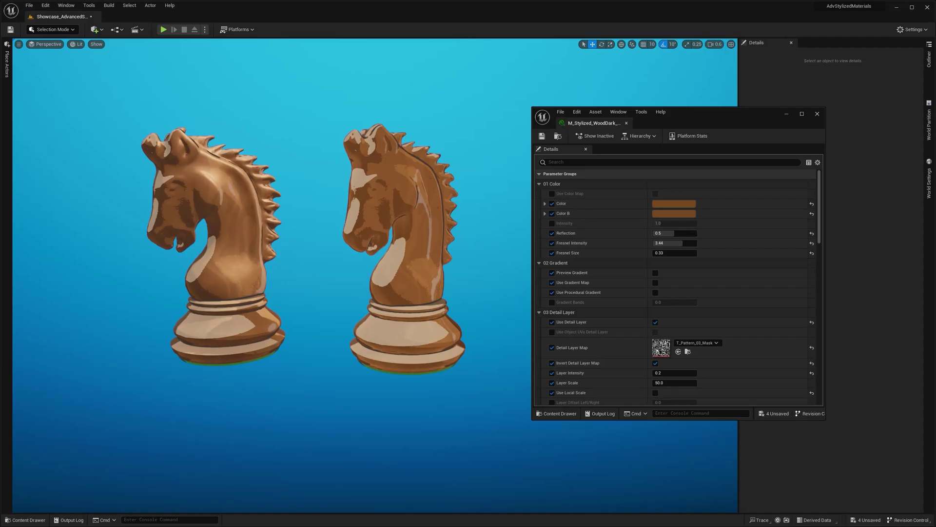
{"action": "left_click", "coordinate": [241, 225]}
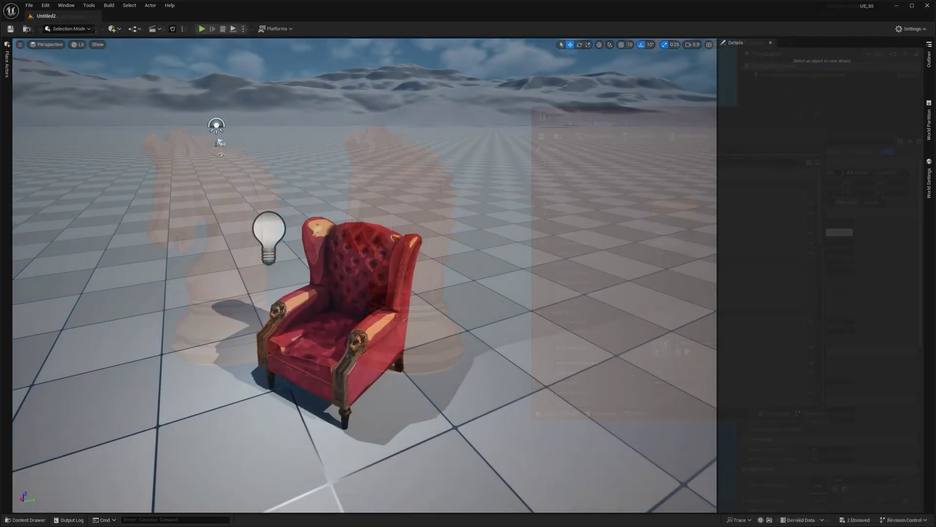
Run the ASF_Tools editor utility widget from the AdvStylizedFramework BP folder and select the red armchair in the level
{"action": "key", "text": "ctrl+space"}
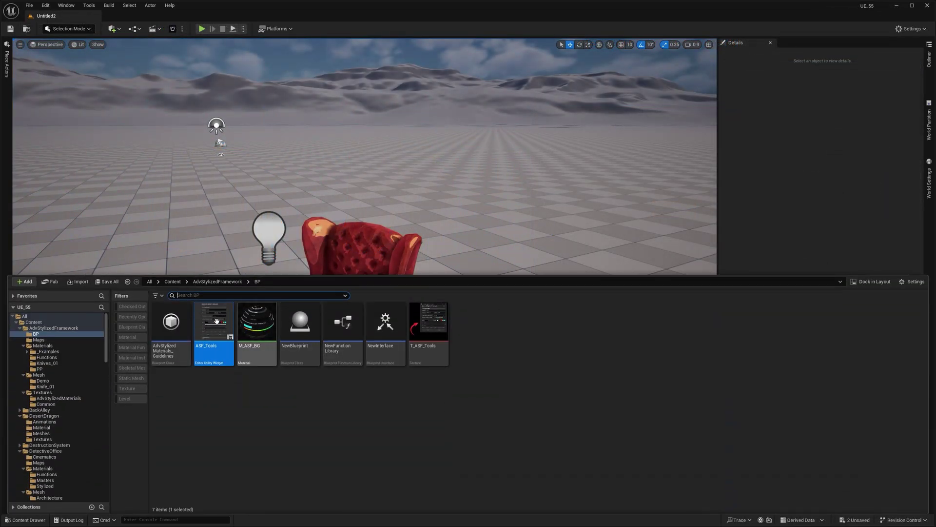
{"action": "right_click", "coordinate": [217, 321]}
{"action": "left_click", "coordinate": [249, 134]}
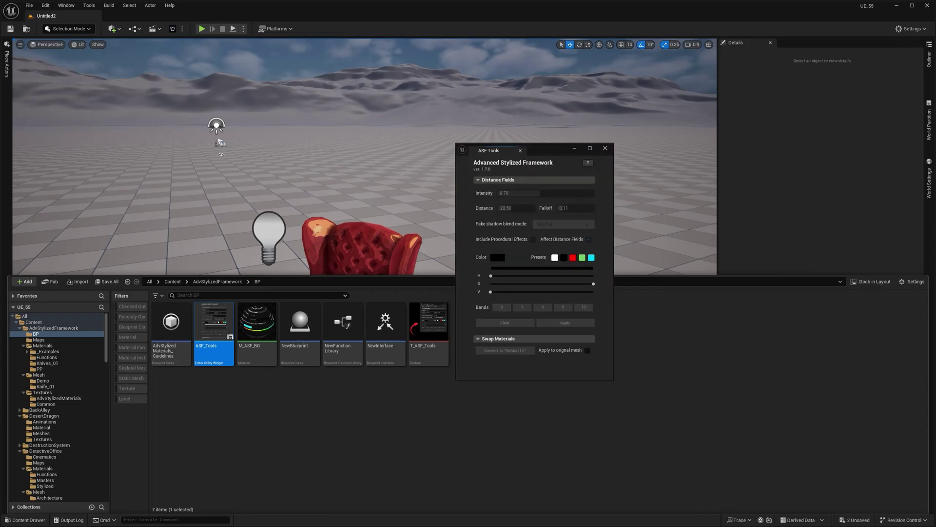
{"action": "left_click", "coordinate": [396, 242]}
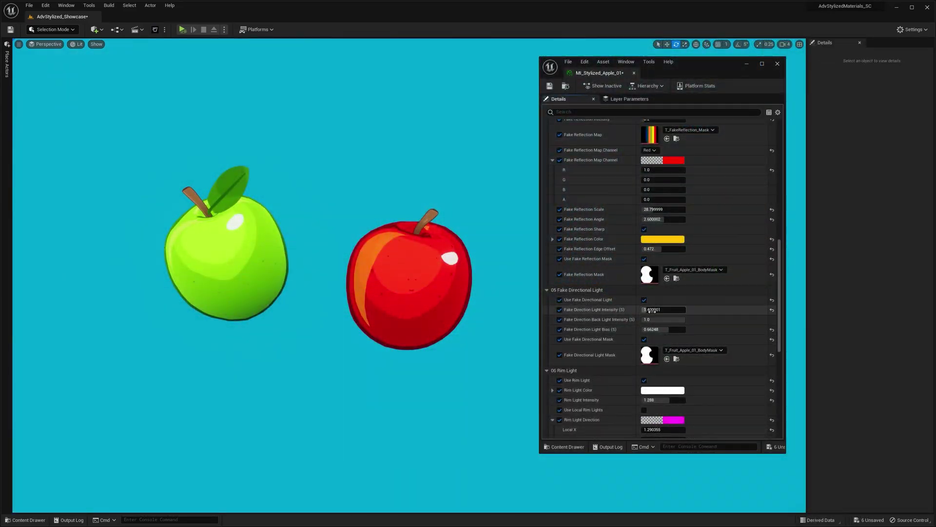
With Preview Gradient enabled on the red apple's MI_Stylized_Apple_01 material instance, set Gradient Size to 6.236969
{"action": "left_click_drag", "start_coordinate": [653, 309], "coordinate": [651, 309]}
{"action": "scroll", "coordinate": [639, 249], "scroll_direction": "up", "scroll_amount": 5}
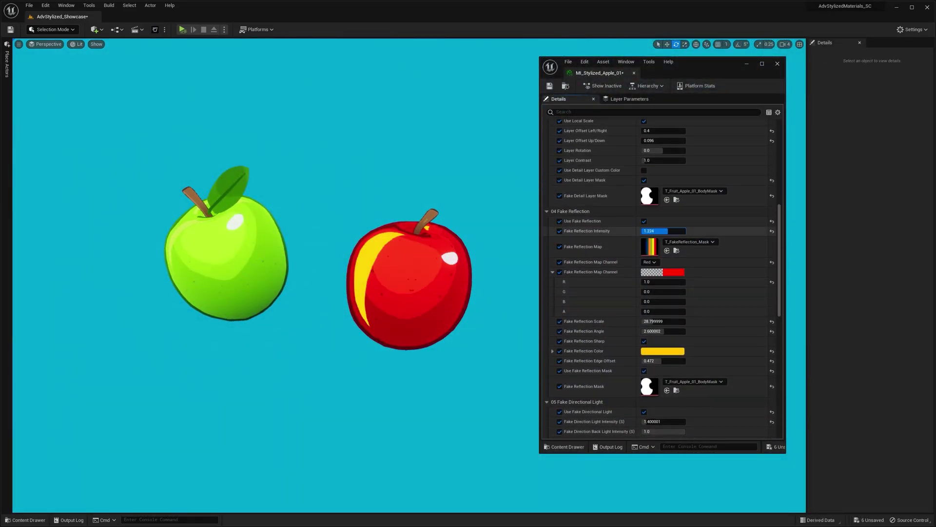
{"action": "scroll", "coordinate": [643, 230], "scroll_direction": "up", "scroll_amount": 8}
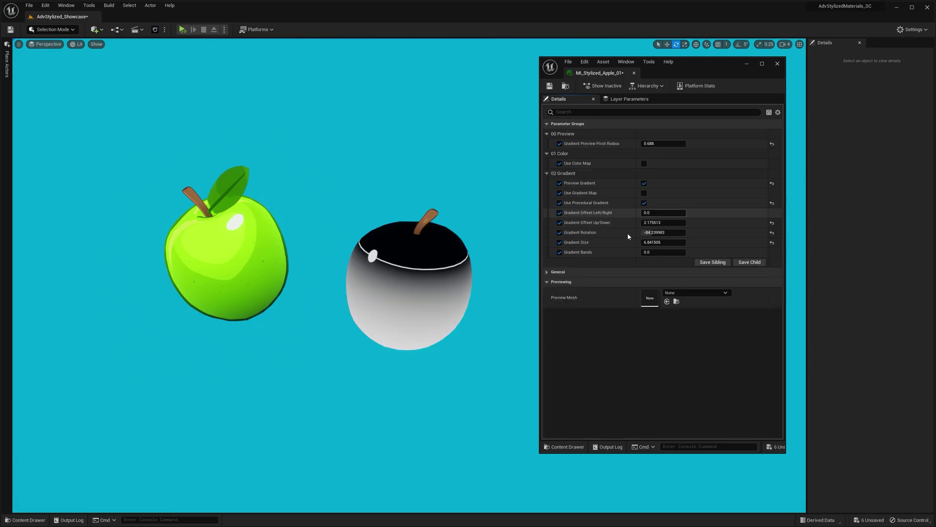
{"action": "left_click_drag", "start_coordinate": [656, 242], "coordinate": [644, 242]}
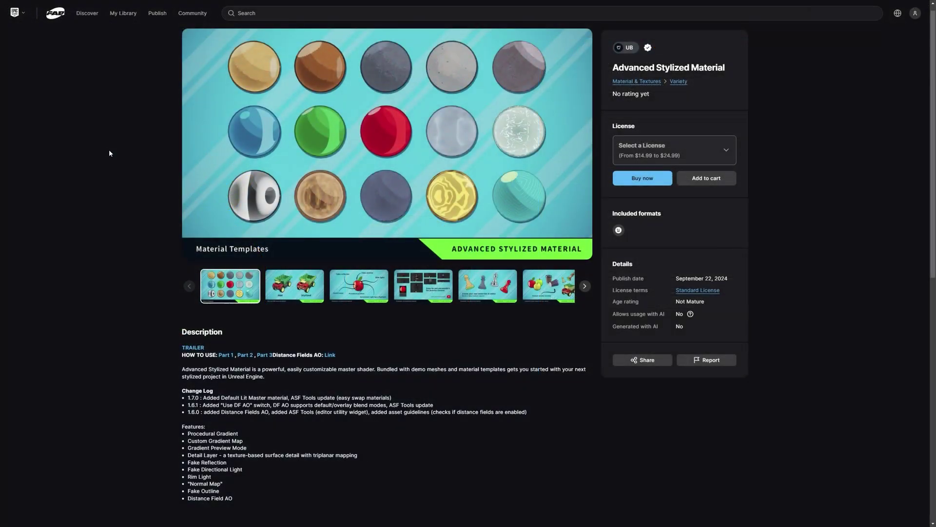
Check the Shading Model setting of the M_Stylized_Unlit material
{"action": "scroll", "coordinate": [110, 149], "scroll_direction": "down", "scroll_amount": 1}
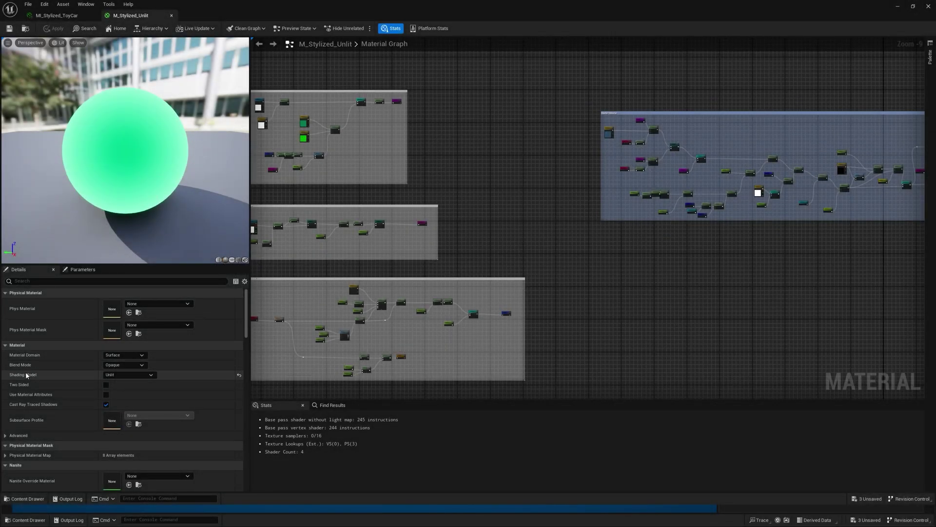
{"action": "left_click", "coordinate": [117, 376]}
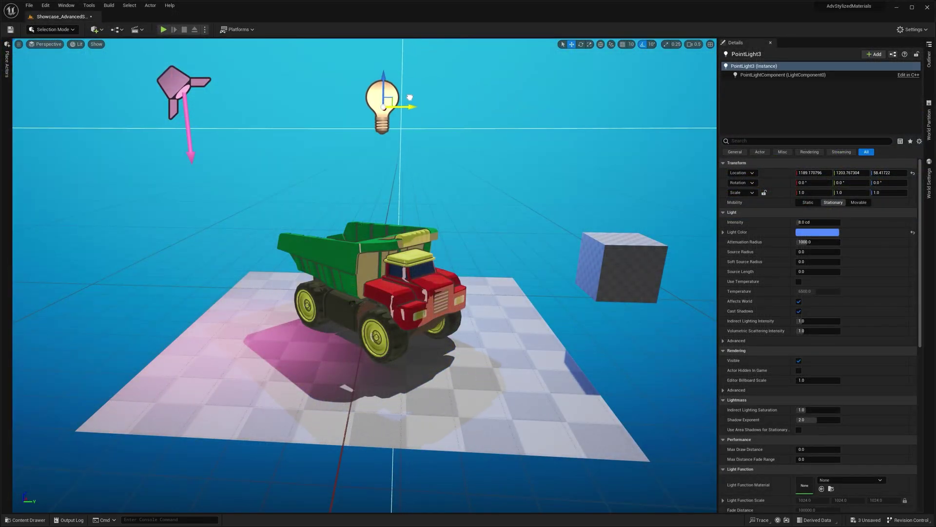
Move the blue point light across to the cube's side of the truck, and shift the pink spotlight slightly toward the truck
{"action": "left_click_drag", "start_coordinate": [538, 111], "coordinate": [555, 110]}
{"action": "left_click", "coordinate": [182, 84]}
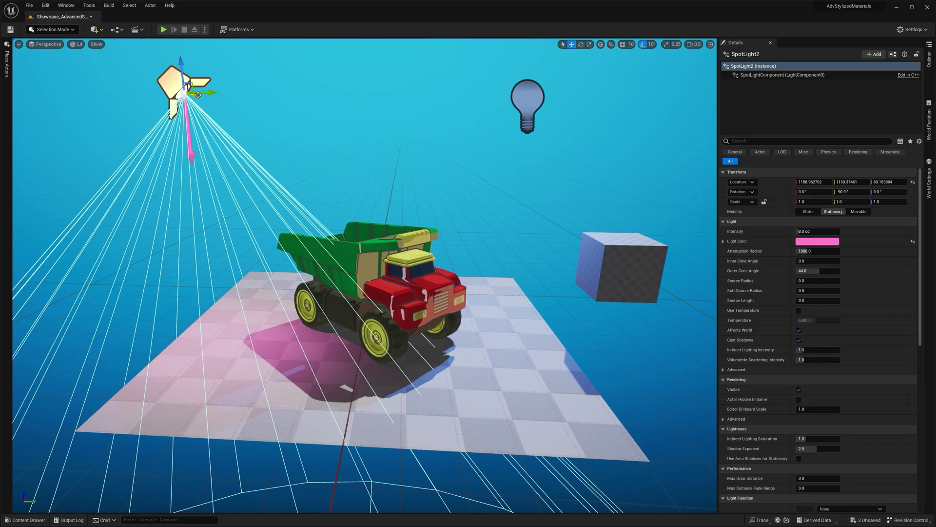
{"action": "left_click", "coordinate": [377, 143]}
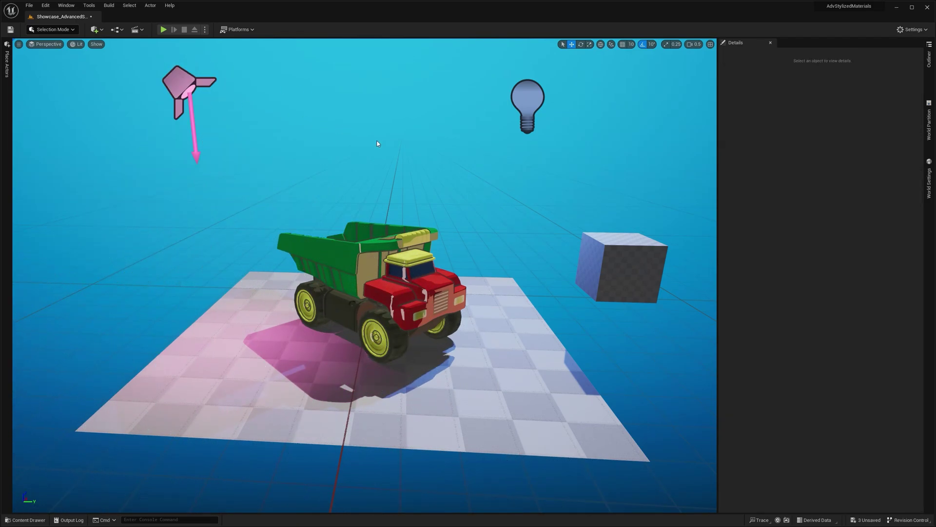
Move the cube from beside the truck toward the space above it and change the cube's scale
{"action": "left_click", "coordinate": [599, 258]}
{"action": "left_click_drag", "start_coordinate": [611, 265], "coordinate": [503, 177]}
{"action": "key", "text": "r"}
{"action": "left_click_drag", "start_coordinate": [503, 177], "coordinate": [464, 177]}
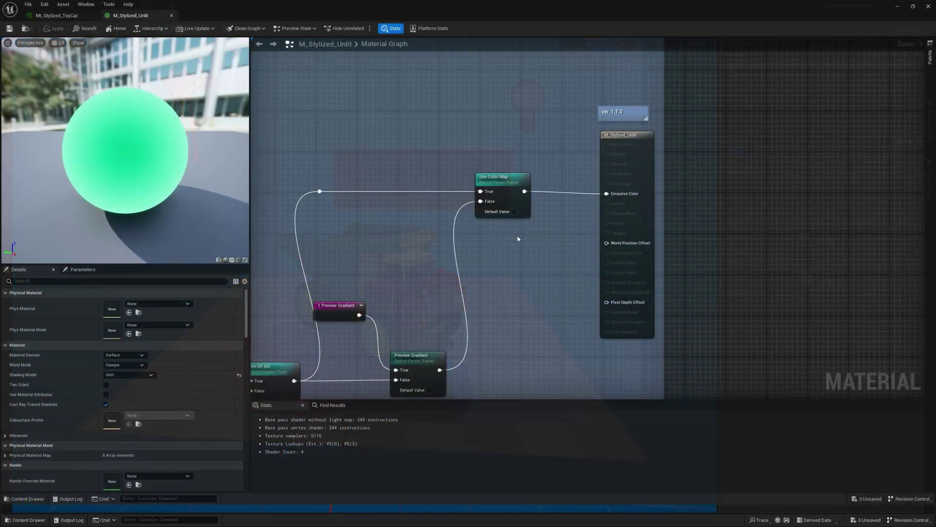
Trace the nodes feeding Emissive Color in the M_Stylized_Unlit graph, and view the stylized bomb and dynamite in the showcase level
{"action": "right_click_drag", "start_coordinate": [524, 283], "coordinate": [841, 134]}
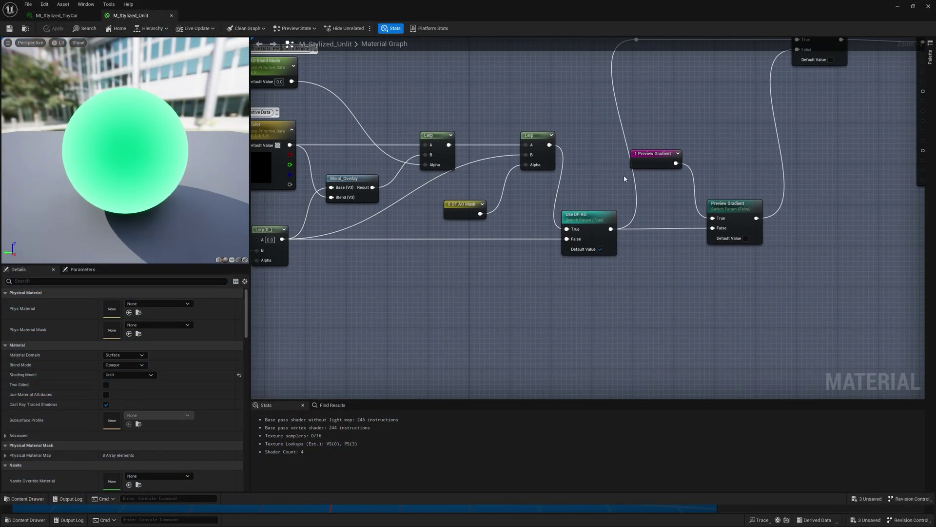
{"action": "right_click_drag", "start_coordinate": [437, 248], "coordinate": [721, 333]}
{"action": "right_click_drag", "start_coordinate": [540, 345], "coordinate": [624, 242]}
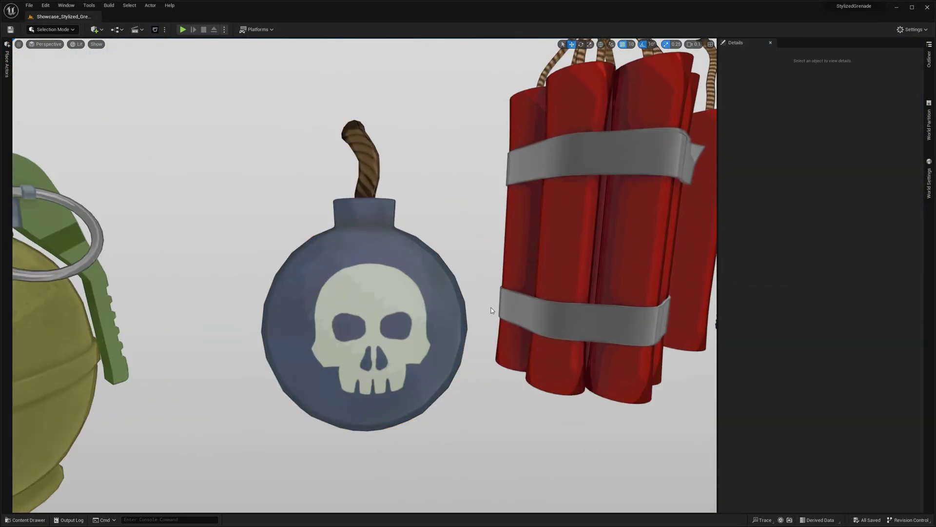
{"action": "left_click_drag", "start_coordinate": [492, 311], "coordinate": [410, 308], "text": "alt"}
{"action": "right_click_drag", "start_coordinate": [492, 310], "coordinate": [429, 310], "text": "alt"}
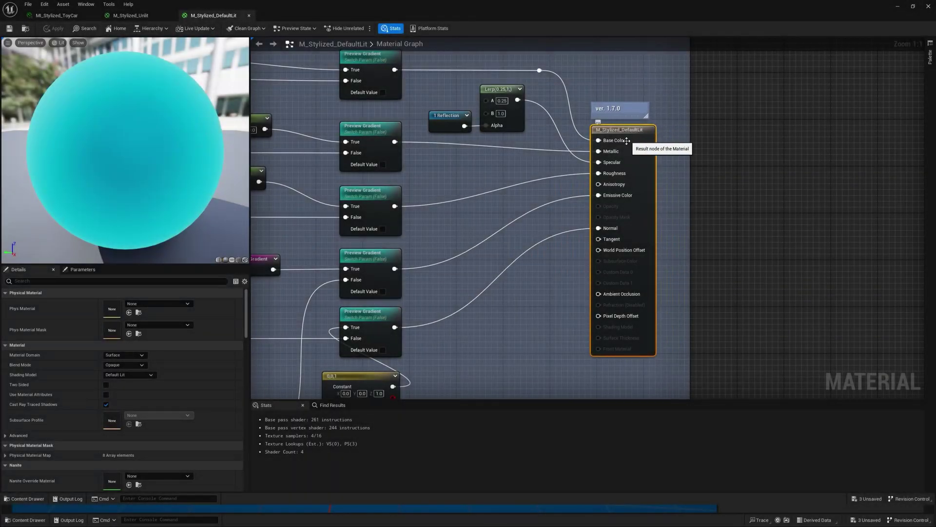
Examine the connections into the result node of the M_Stylized_DefaultLit material graph
{"action": "right_click_drag", "start_coordinate": [547, 230], "coordinate": [529, 224]}
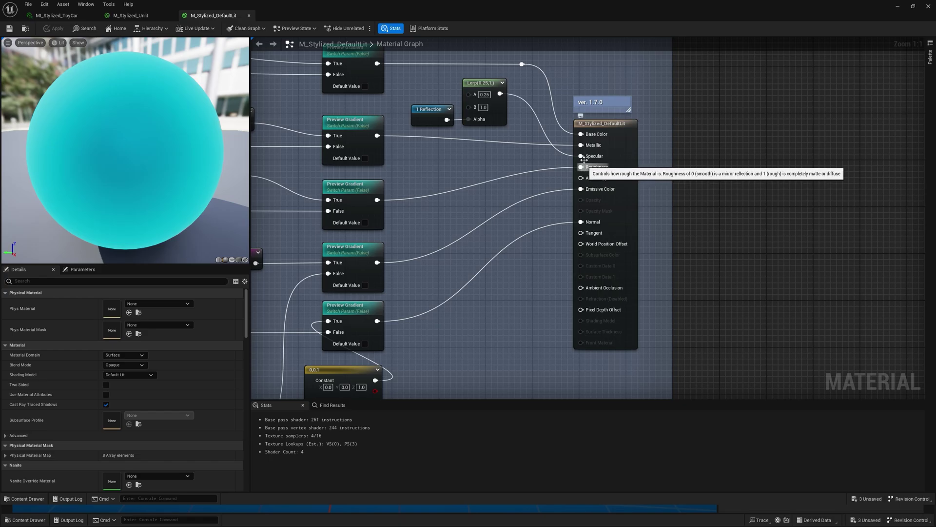
{"action": "right_click_drag", "start_coordinate": [547, 149], "coordinate": [566, 161]}
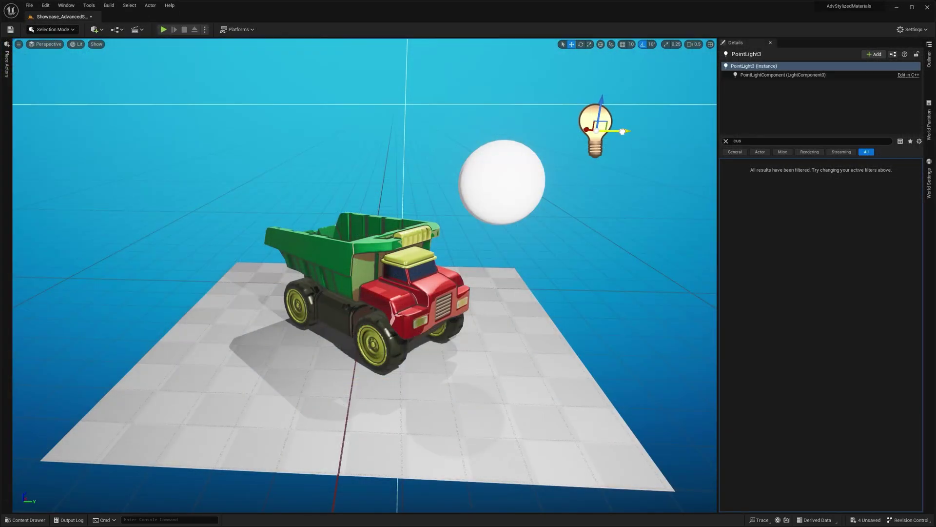
Move the point light from the sphere's side to the truck's rear side, and shift the white sphere slightly toward the truck
{"action": "left_click_drag", "start_coordinate": [622, 131], "coordinate": [224, 106]}
{"action": "left_click", "coordinate": [504, 158]}
{"action": "mouse_move", "coordinate": [527, 161]}
{"action": "left_mouse_down"}
{"action": "mouse_move", "coordinate": [323, 160]}
{"action": "mouse_move", "coordinate": [510, 161]}
{"action": "left_mouse_up"}
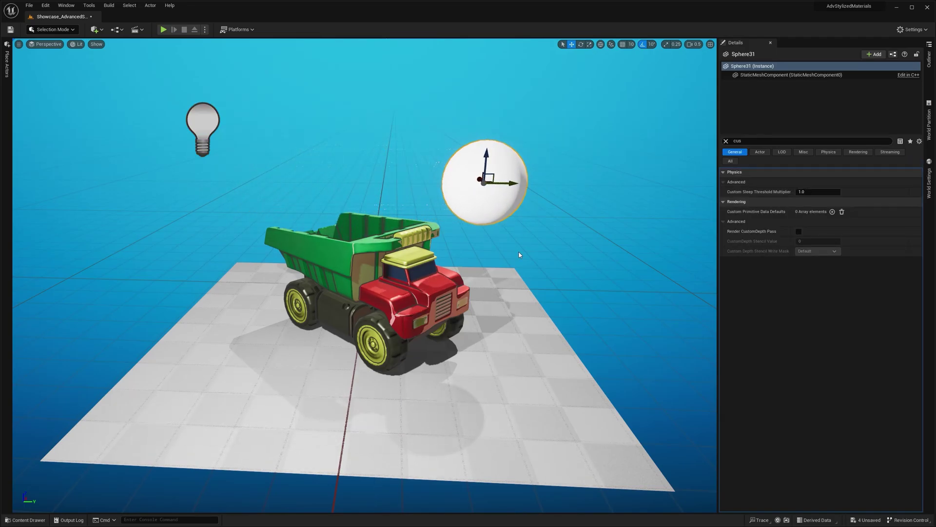
Turn on Game View and examine the truck's lit shading and cast shadows from several angles
{"action": "right_click_drag", "start_coordinate": [483, 295], "coordinate": [484, 309]}
{"action": "key", "text": "g"}
{"action": "scroll", "coordinate": [485, 295], "scroll_direction": "up", "scroll_amount": 5}
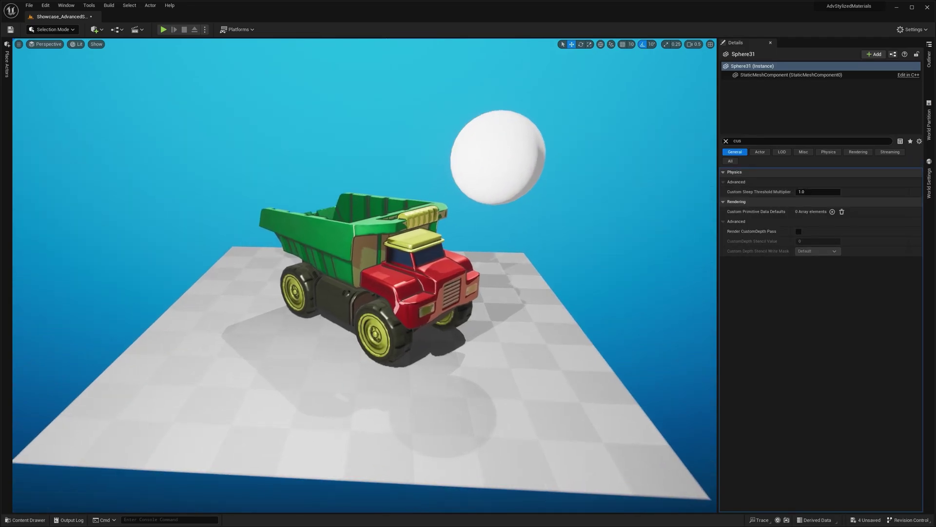
{"action": "left_click_drag", "start_coordinate": [485, 294], "coordinate": [505, 279], "text": "alt"}
{"action": "left_click_drag", "start_coordinate": [443, 296], "coordinate": [517, 297], "text": "alt"}
{"action": "scroll", "coordinate": [516, 297], "scroll_direction": "down", "scroll_amount": 4}
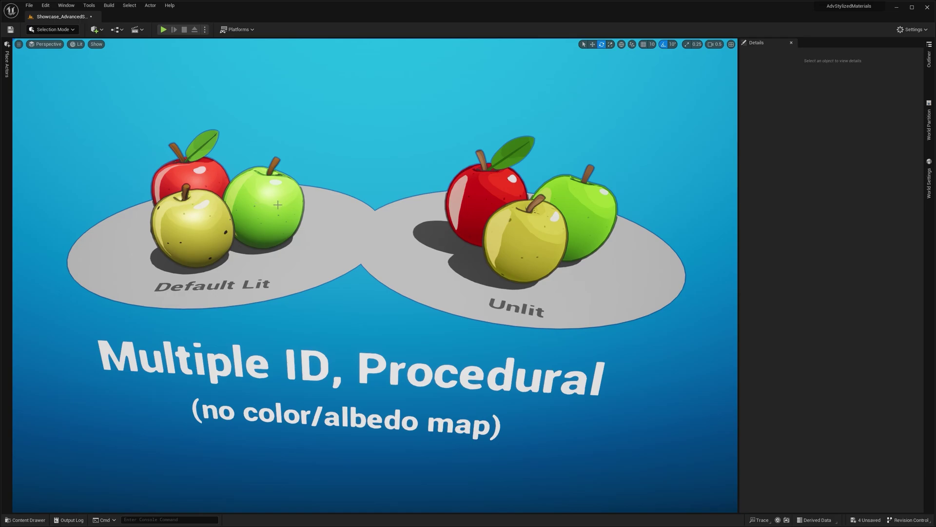
Compare the Default Lit and Unlit apples in the Unlit view mode, and return the viewport to Lit
{"action": "key", "text": "alt+3"}
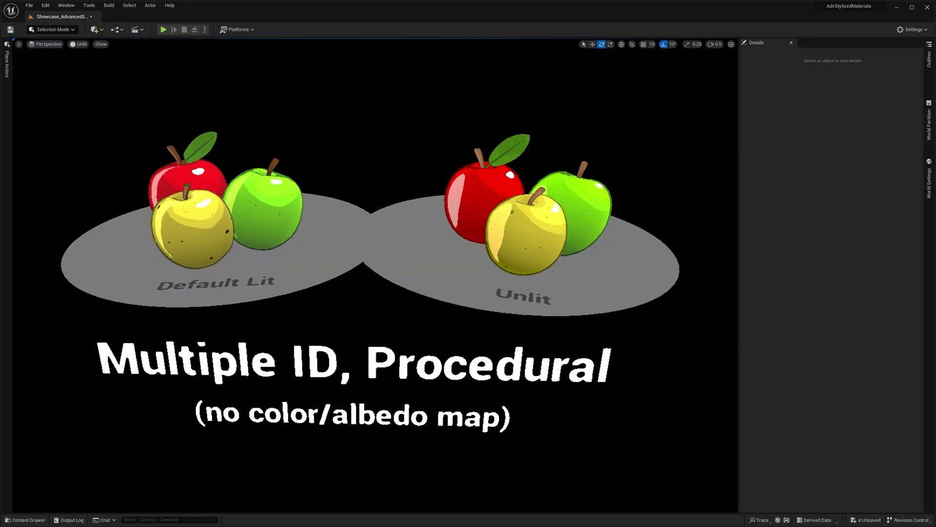
{"action": "key", "text": "alt+4"}
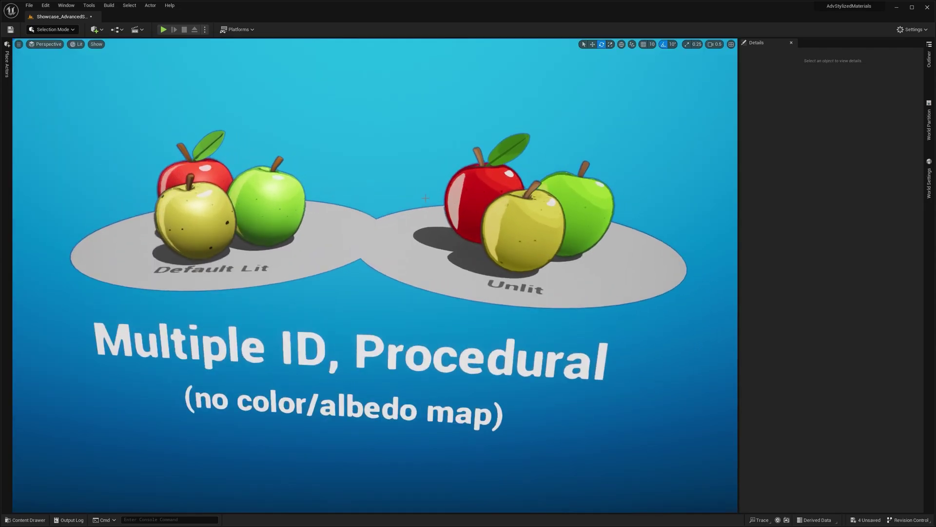
{"action": "mouse_move", "coordinate": [289, 185]}
{"action": "left_mouse_down", "text": "alt"}
{"action": "mouse_move", "coordinate": [365, 182]}
{"action": "mouse_move", "coordinate": [312, 234]}
{"action": "mouse_move", "coordinate": [293, 192]}
{"action": "left_mouse_up", "text": "alt"}
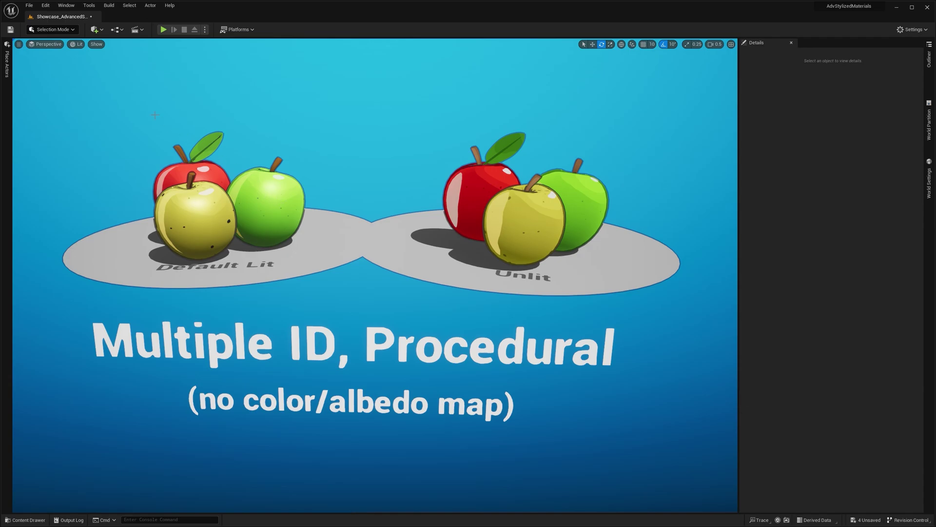
Inspect the apples in the Base Color and Roughness buffer visualizations, and return the viewport to Lit
{"action": "left_click", "coordinate": [76, 45]}
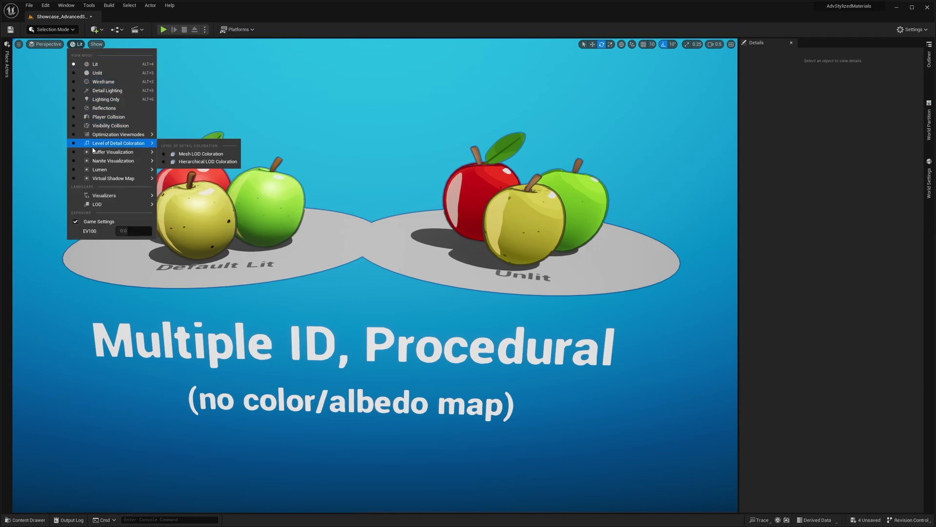
{"action": "mouse_move", "coordinate": [104, 154]}
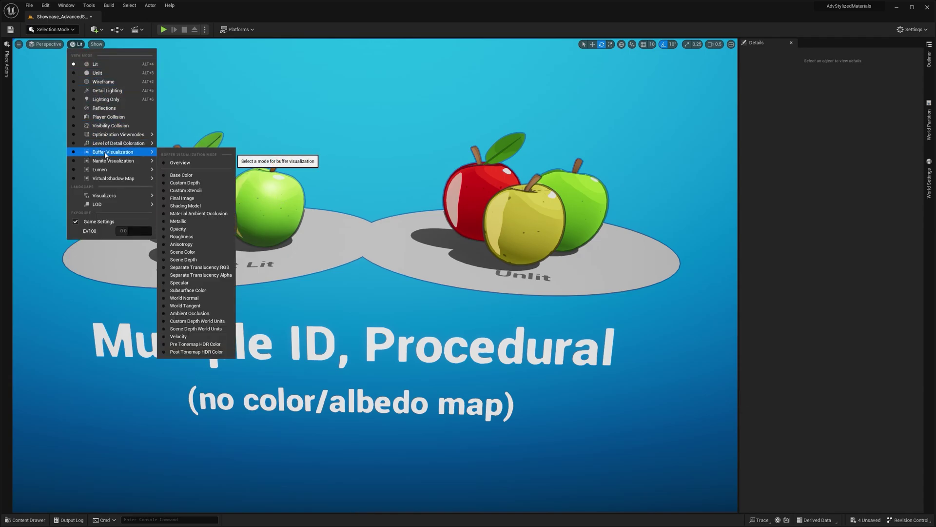
{"action": "left_click", "coordinate": [166, 177]}
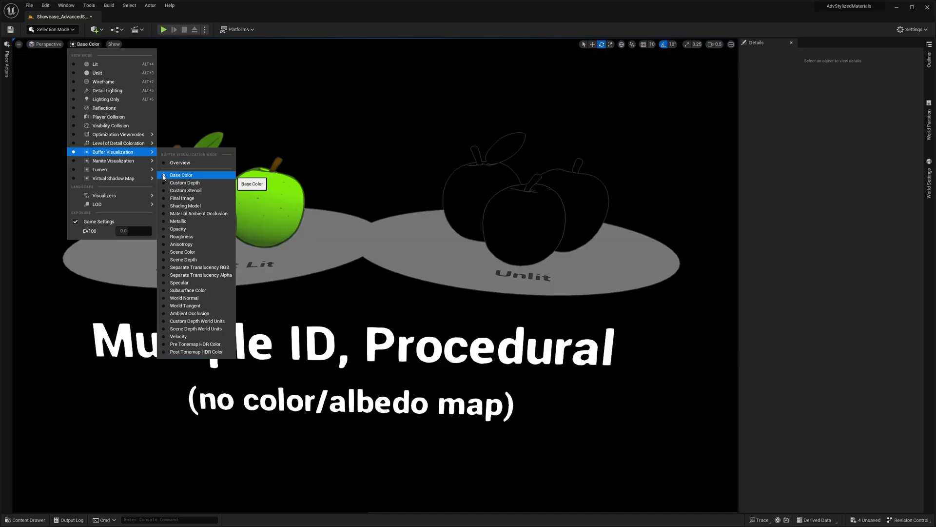
{"action": "left_click", "coordinate": [163, 237]}
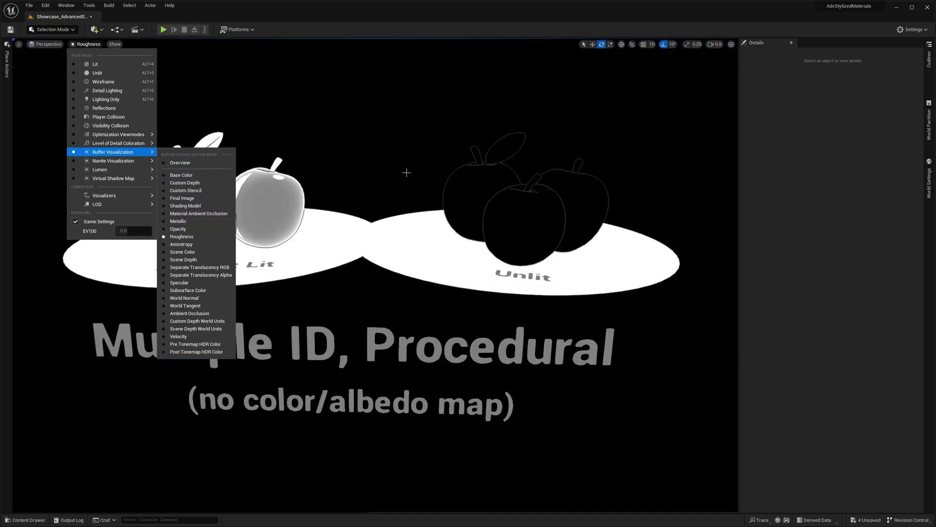
{"action": "left_click", "coordinate": [176, 176]}
{"action": "key", "text": "alt+4"}
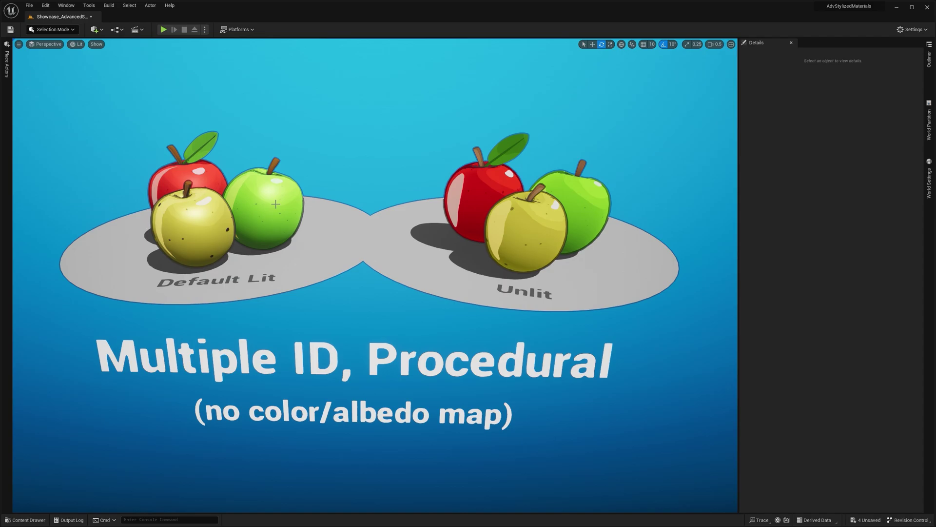
Turn off Game View and rotate the directional light above the apples
{"action": "left_click", "coordinate": [339, 160]}
{"action": "key", "text": "g"}
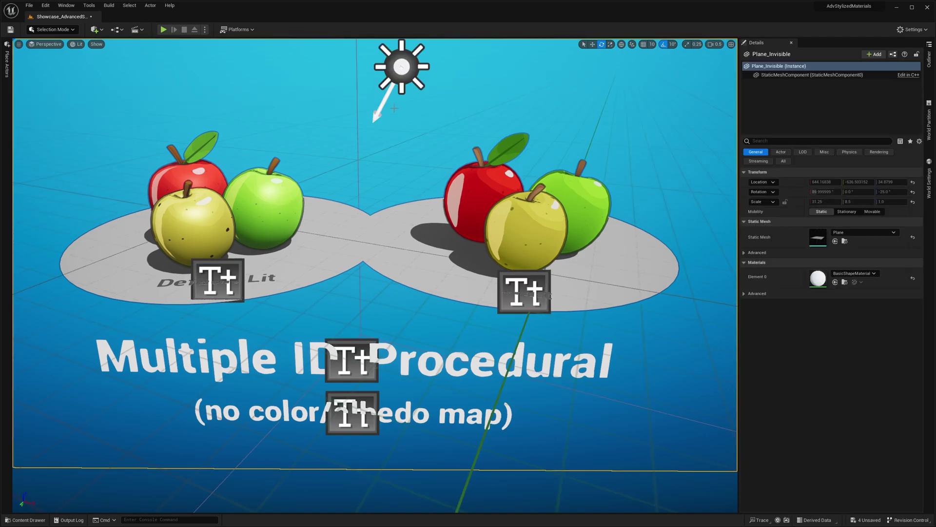
{"action": "left_click", "coordinate": [406, 79]}
{"action": "left_click_drag", "start_coordinate": [408, 58], "coordinate": [423, 83]}
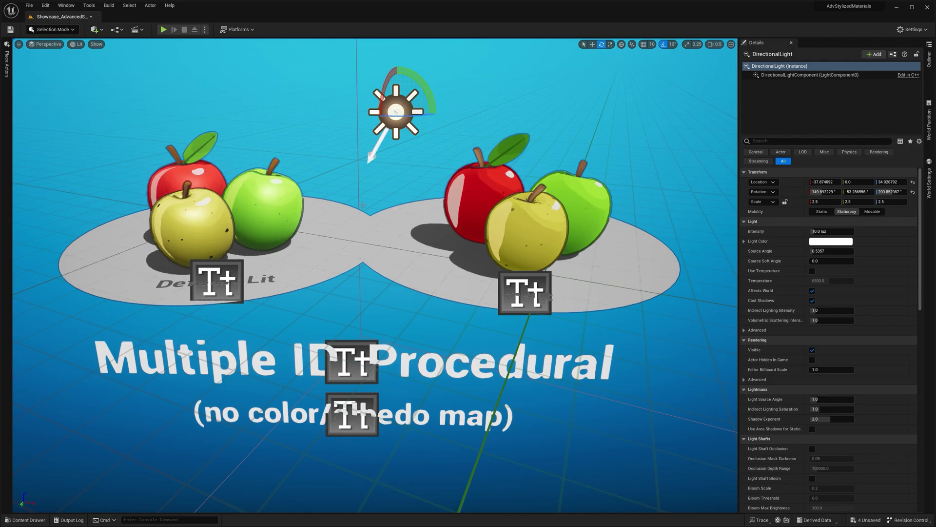
Add a point light between the two apple groups and raise it above them
{"action": "key", "text": "l"}
{"action": "left_click", "coordinate": [366, 242]}
{"action": "right_click_drag", "start_coordinate": [398, 210], "coordinate": [394, 191]}
Set the point light's color to pink and move it above the apples to see how both groups react
{"action": "left_click", "coordinate": [830, 233]}
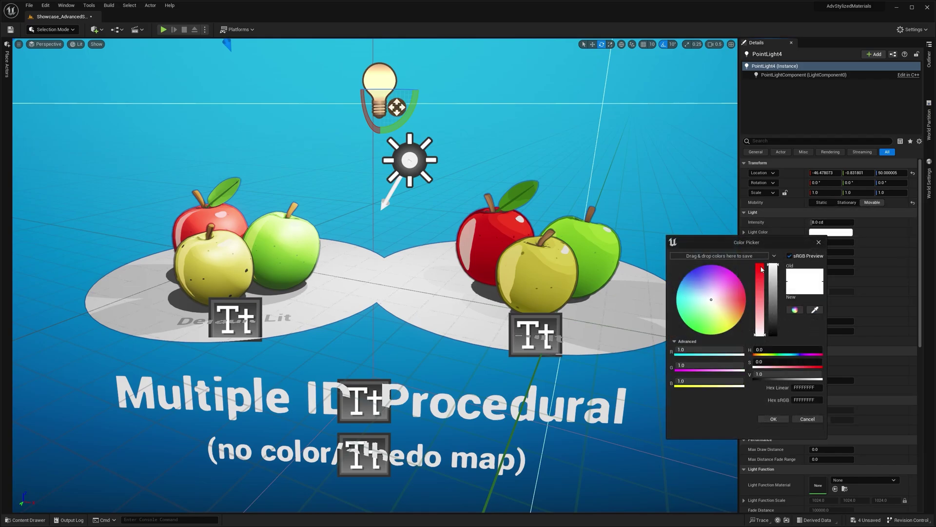
{"action": "left_click", "coordinate": [727, 277]}
{"action": "left_click", "coordinate": [773, 419]}
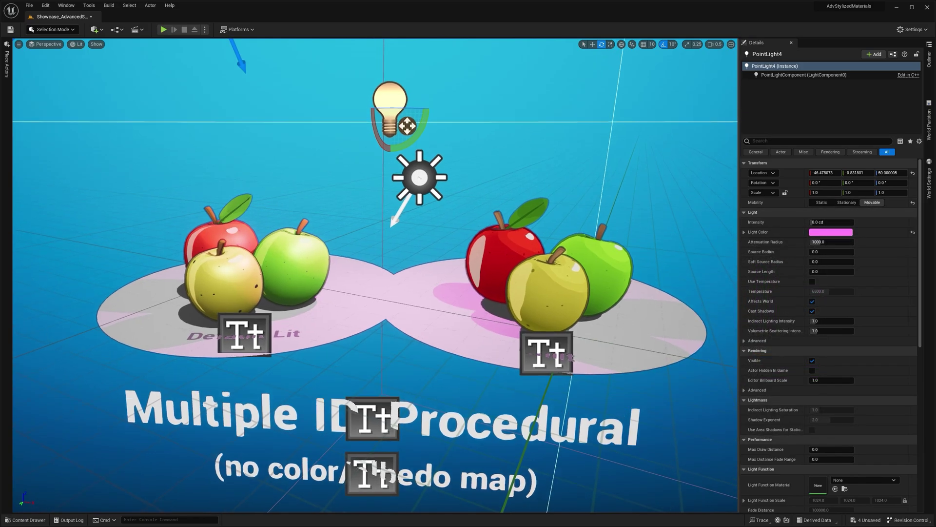
{"action": "mouse_move", "coordinate": [390, 106]}
{"action": "left_mouse_down"}
{"action": "mouse_move", "coordinate": [157, 104]}
{"action": "mouse_move", "coordinate": [405, 105]}
{"action": "mouse_move", "coordinate": [115, 104]}
{"action": "mouse_move", "coordinate": [408, 106]}
{"action": "left_mouse_up"}
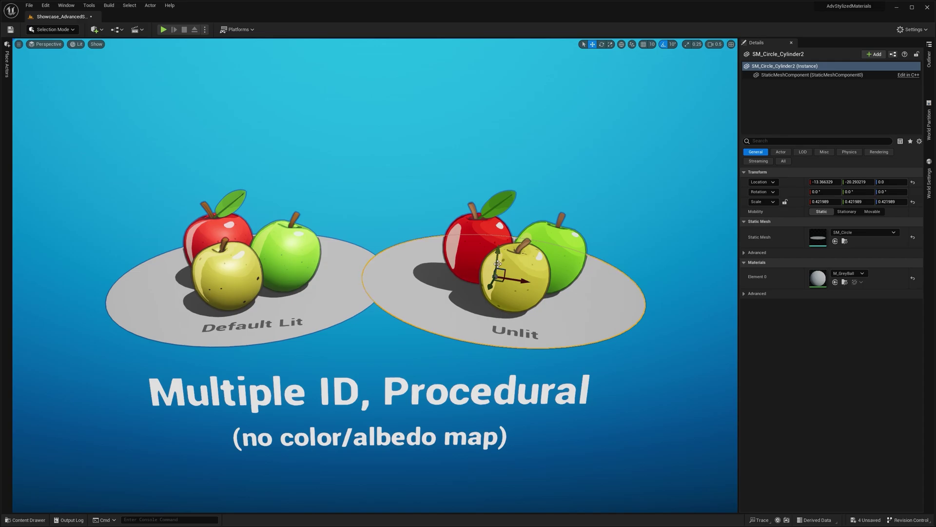
Move the Unlit display disc toward the Default Lit apples
{"action": "left_click_drag", "start_coordinate": [495, 274], "coordinate": [342, 169], "text": "alt"}
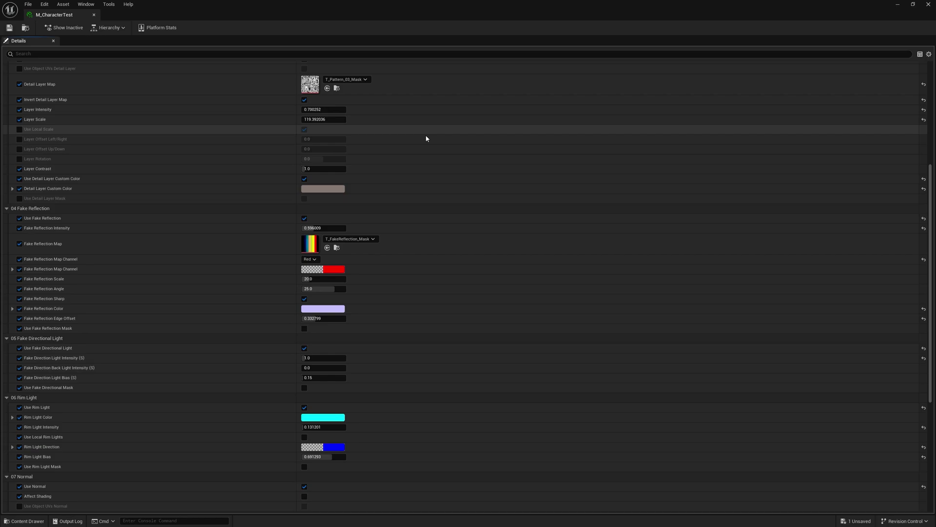
Review the M_CharacterTest material instance parameters up to the Color group, and minimize its editor
{"action": "scroll", "coordinate": [427, 138], "scroll_direction": "up", "scroll_amount": 5}
{"action": "scroll", "coordinate": [427, 243], "scroll_direction": "up", "scroll_amount": 2}
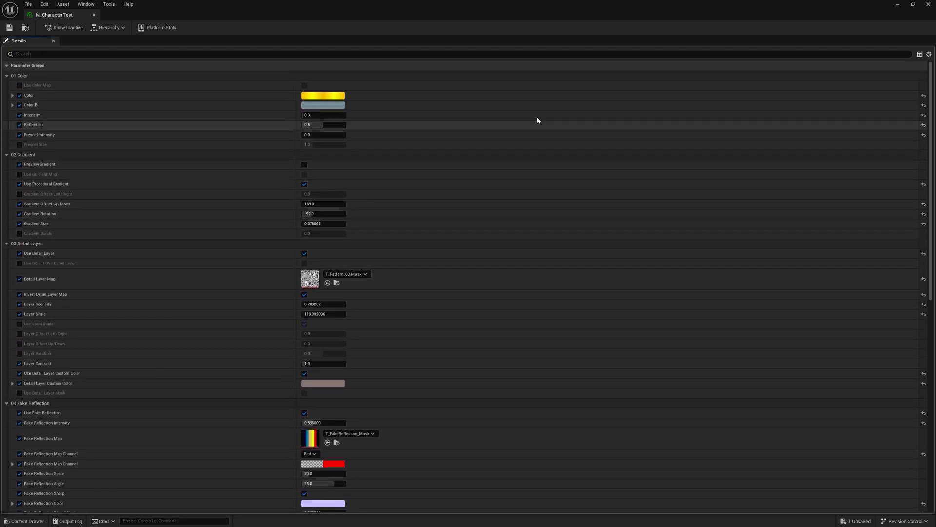
{"action": "left_click", "coordinate": [896, 5]}
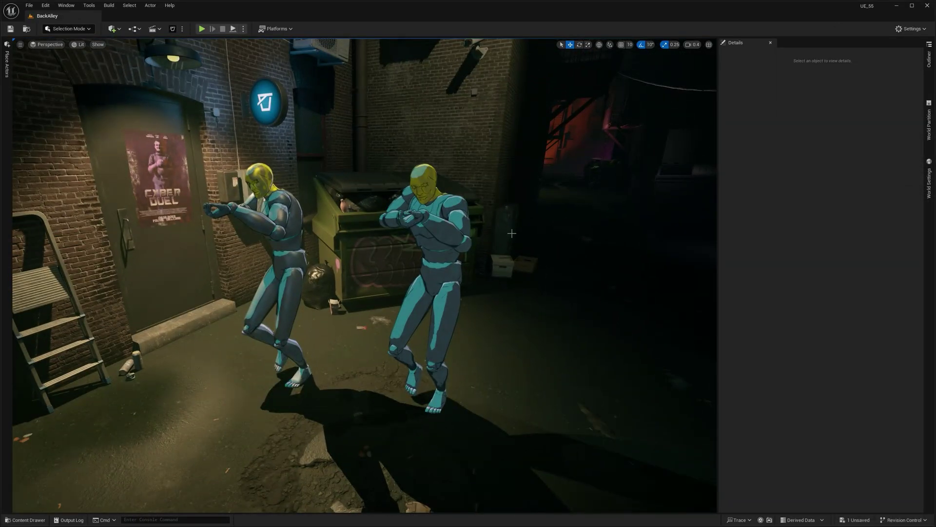
Play the BackAlley level and compare the two characters in the Unlit and Lit view modes
{"action": "key", "text": "alt+p"}
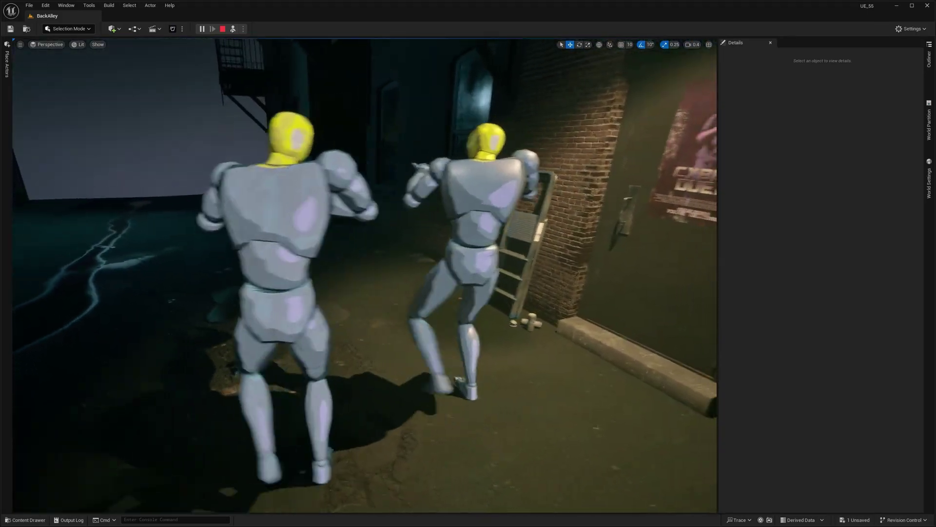
{"action": "key", "text": "F2"}
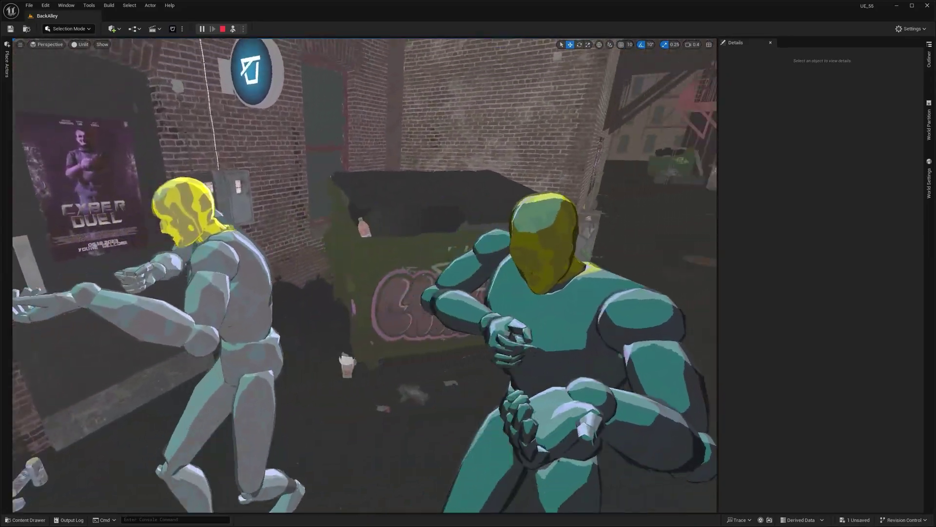
{"action": "key", "text": "F3"}
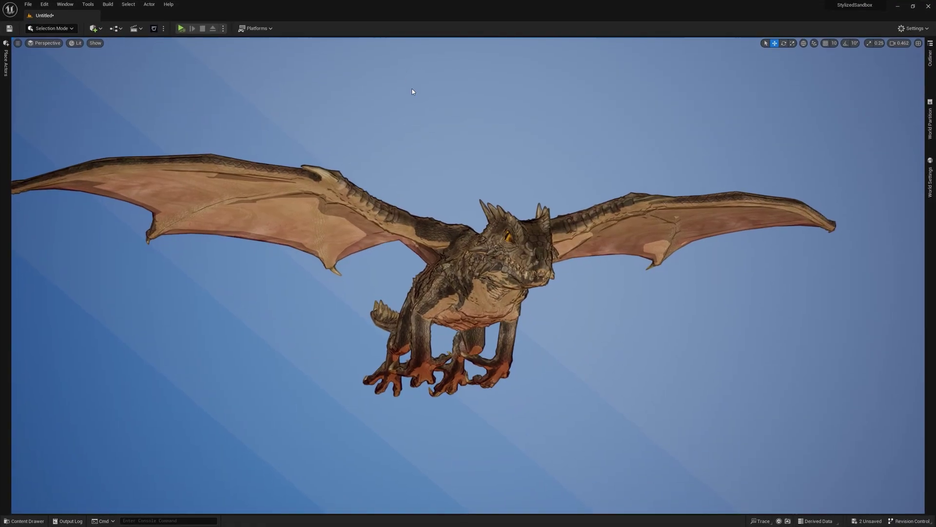
Play the dragon level to watch the stylized dragon
{"action": "key", "text": "alt+p"}
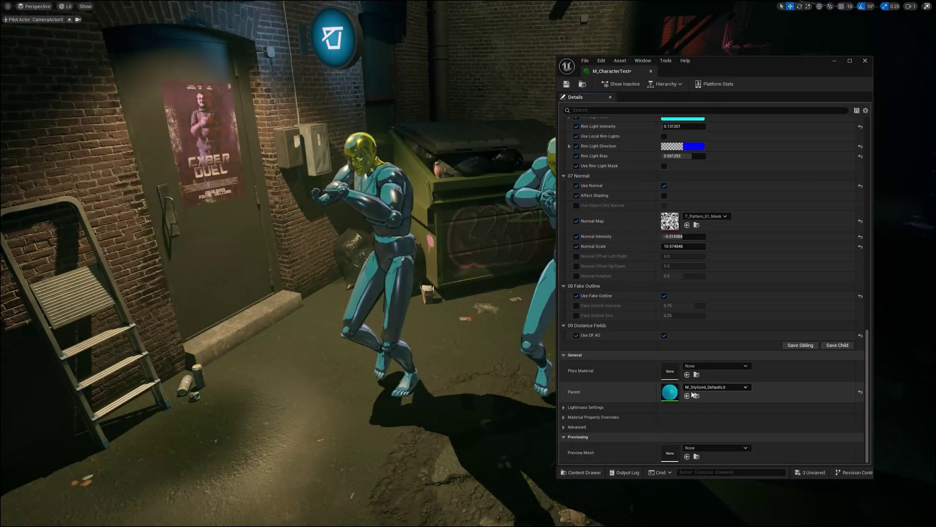
Review the M_CharacterTest parameters from the parent material back to the Color group, alongside the Default Lit character
{"action": "scroll", "coordinate": [728, 292], "scroll_direction": "up", "scroll_amount": 7}
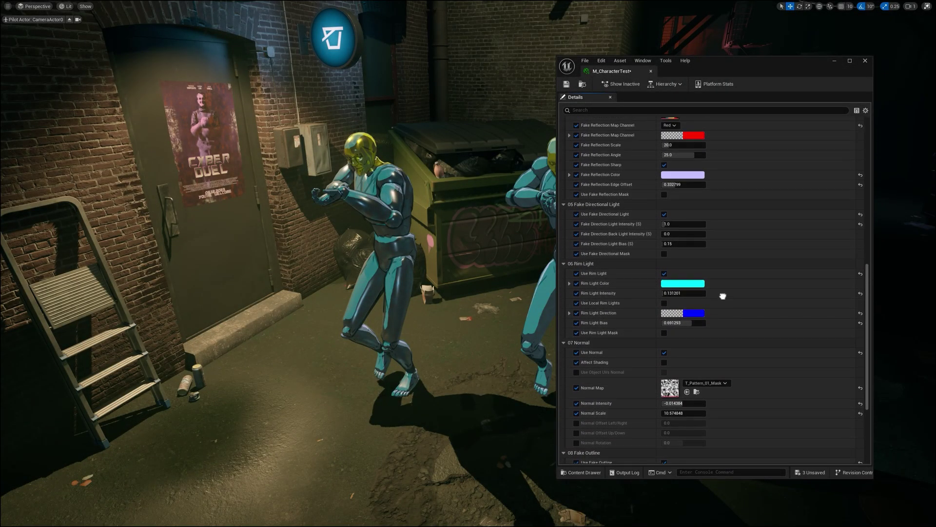
{"action": "scroll", "coordinate": [723, 296], "scroll_direction": "up", "scroll_amount": 10}
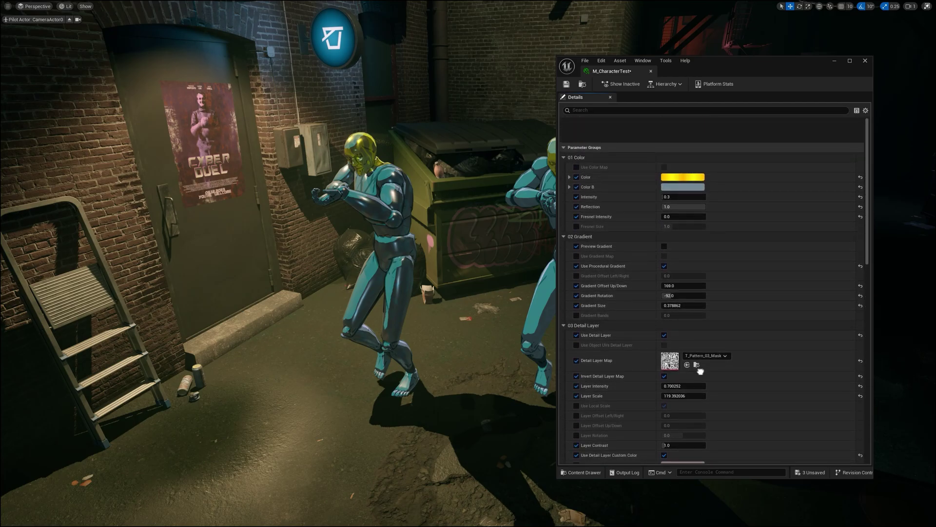
{"action": "scroll", "coordinate": [700, 372], "scroll_direction": "down", "scroll_amount": 1}
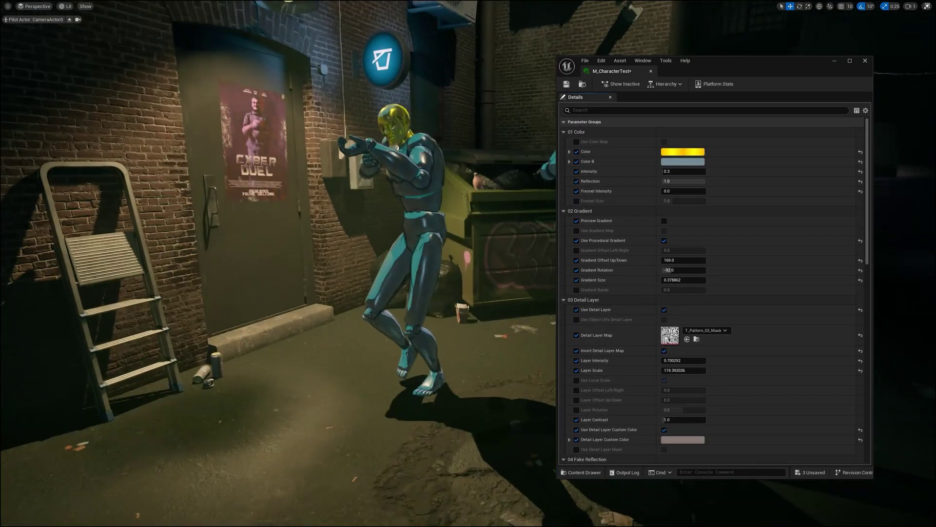
{"action": "mouse_move", "coordinate": [451, 338]}
{"action": "right_mouse_down"}
{"action": "mouse_move", "coordinate": [471, 337]}
{"action": "mouse_move", "coordinate": [451, 338]}
{"action": "right_mouse_up"}
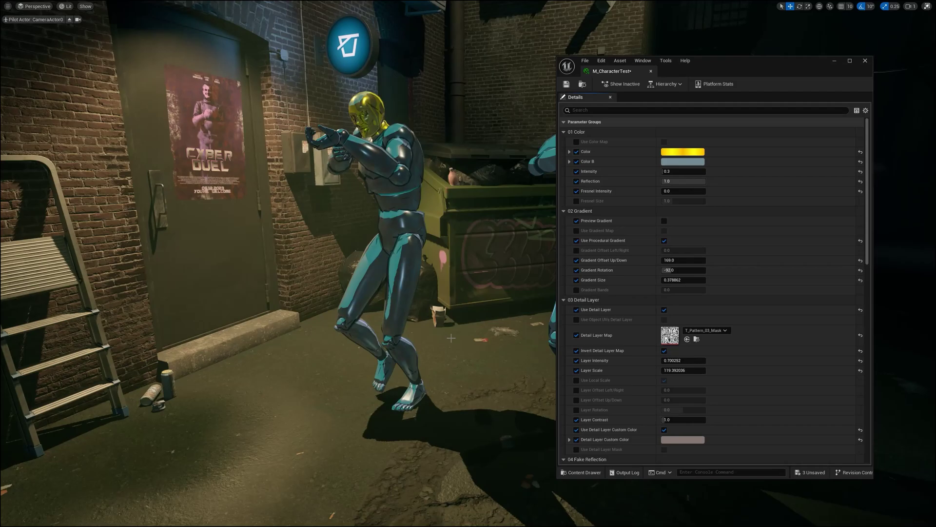
{"action": "left_click_drag", "start_coordinate": [712, 62], "coordinate": [702, 69]}
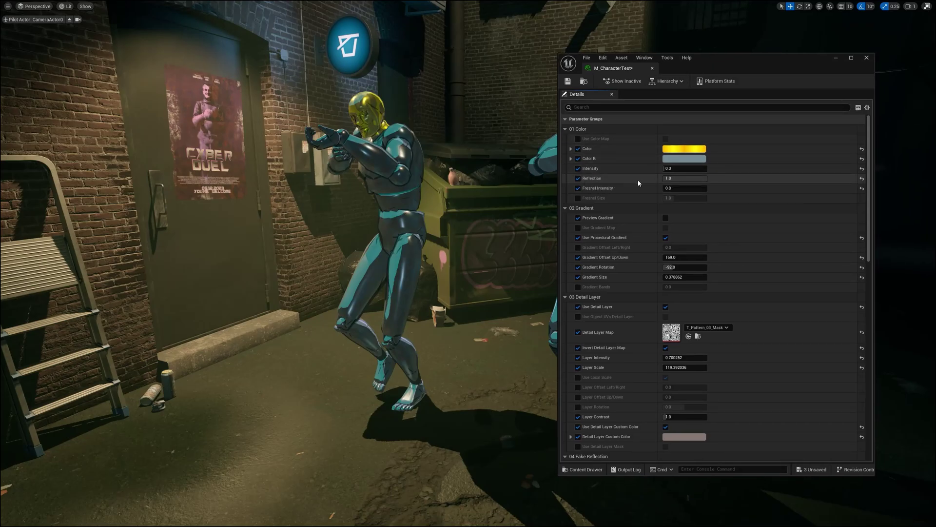
{"action": "right_click_drag", "start_coordinate": [469, 195], "coordinate": [477, 195]}
Leave the immersive view and test the material's Reflection at 0 and 0.5 against the buffer viewports
{"action": "key", "text": "F11"}
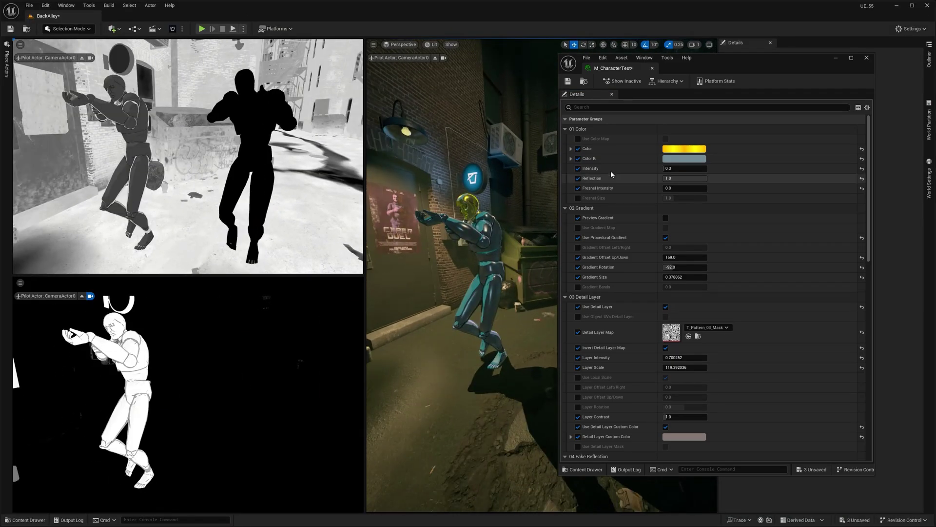
{"action": "type", "text": "0"}
{"action": "key", "text": "Return"}
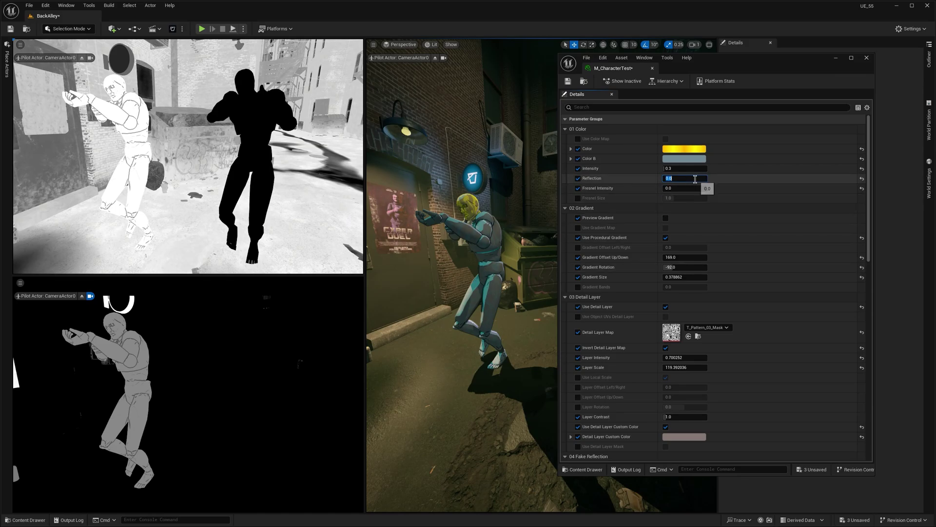
{"action": "type", "text": "0.5"}
{"action": "key", "text": "Return"}
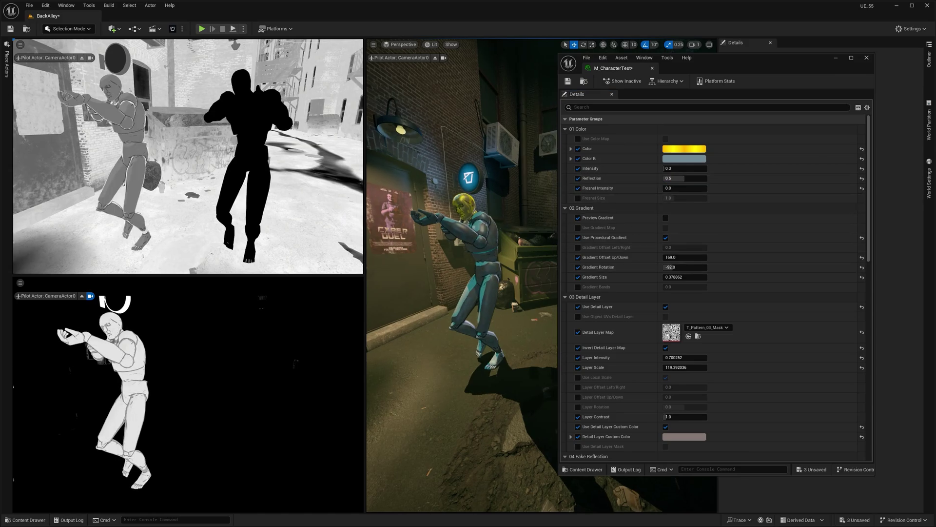
Return to the immersive view and adjust the material's Reflection while viewing the character up close
{"action": "key", "text": "F11"}
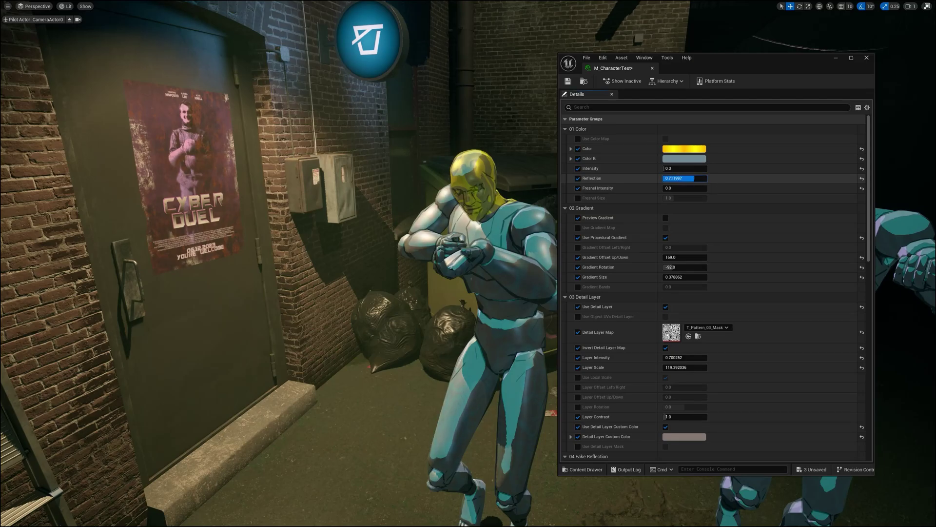
{"action": "mouse_move", "coordinate": [694, 178]}
{"action": "left_mouse_down"}
{"action": "mouse_move", "coordinate": [703, 178]}
{"action": "mouse_move", "coordinate": [686, 178]}
{"action": "left_mouse_up"}
{"action": "right_click_drag", "start_coordinate": [438, 219], "coordinate": [469, 195]}
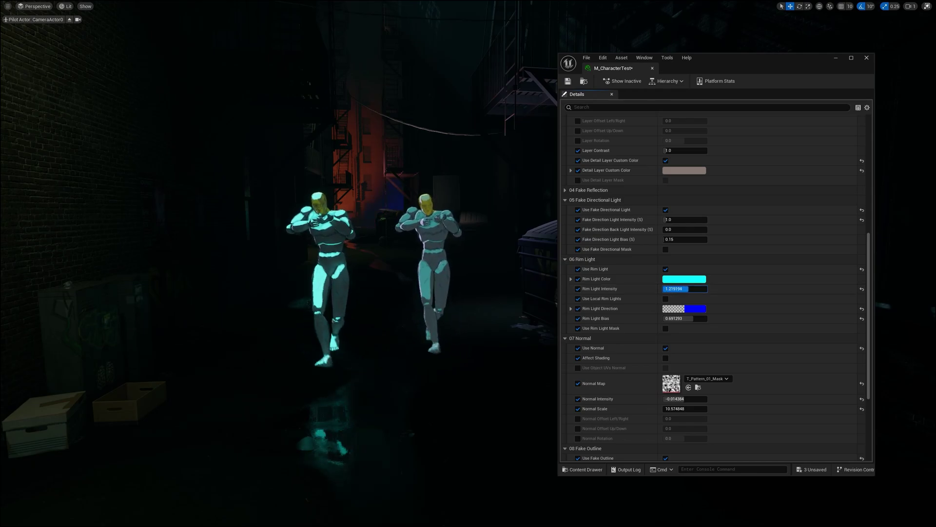
Lower the material's Rim Light Intensity to about 0.06 for the characters in the dark alley
{"action": "left_click_drag", "start_coordinate": [684, 289], "coordinate": [682, 288]}
{"action": "scroll", "coordinate": [408, 332], "scroll_direction": "down", "scroll_amount": 5}
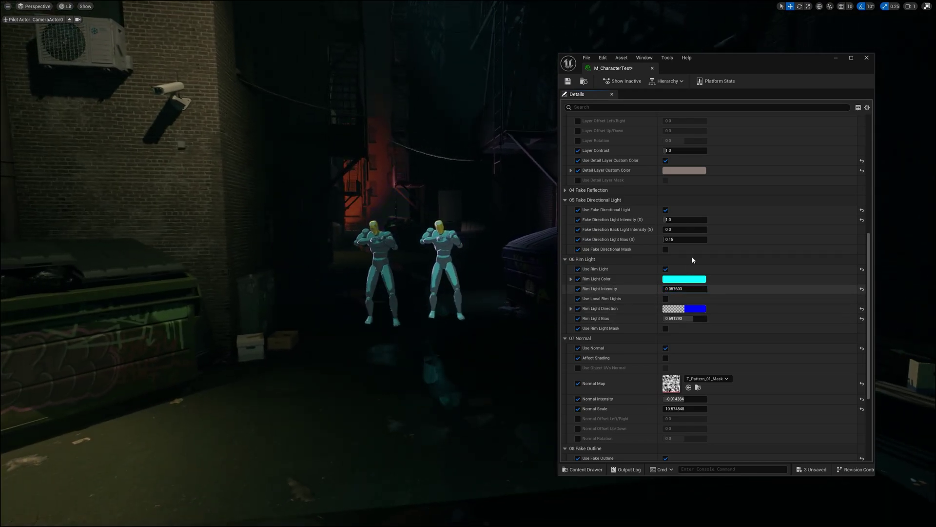
{"action": "scroll", "coordinate": [693, 260], "scroll_direction": "up", "scroll_amount": 10}
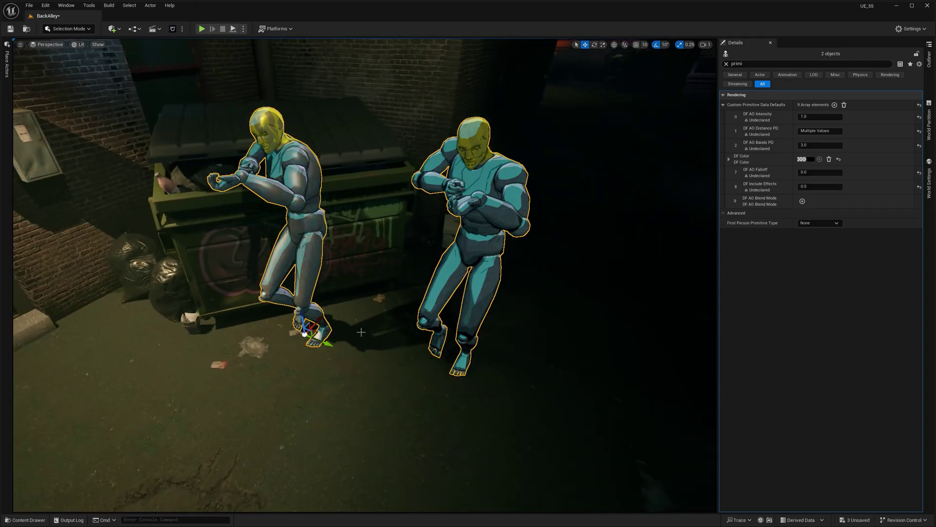
Move both characters together near the dumpster, and reposition the one farther from the dumpster on its own
{"action": "left_click_drag", "start_coordinate": [360, 332], "coordinate": [156, 339], "text": "alt"}
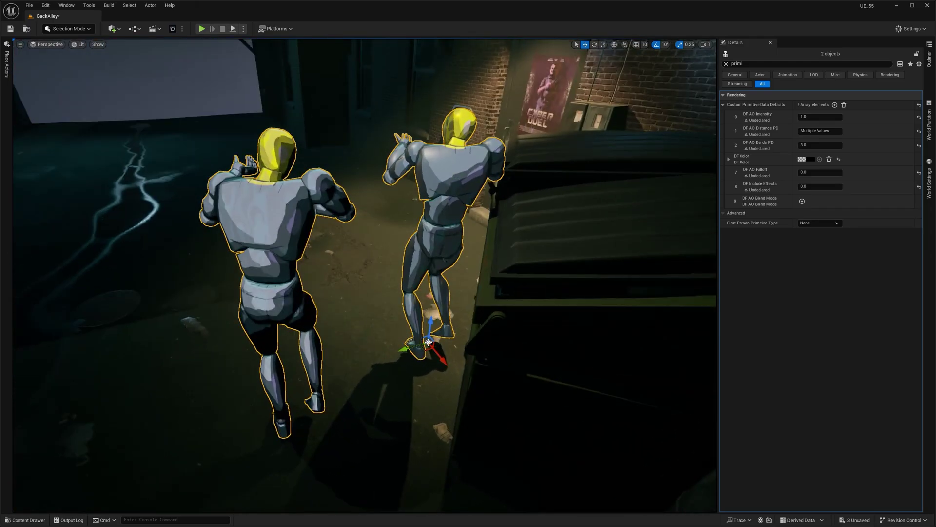
{"action": "left_click_drag", "start_coordinate": [425, 349], "coordinate": [426, 313]}
{"action": "left_click", "coordinate": [316, 273]}
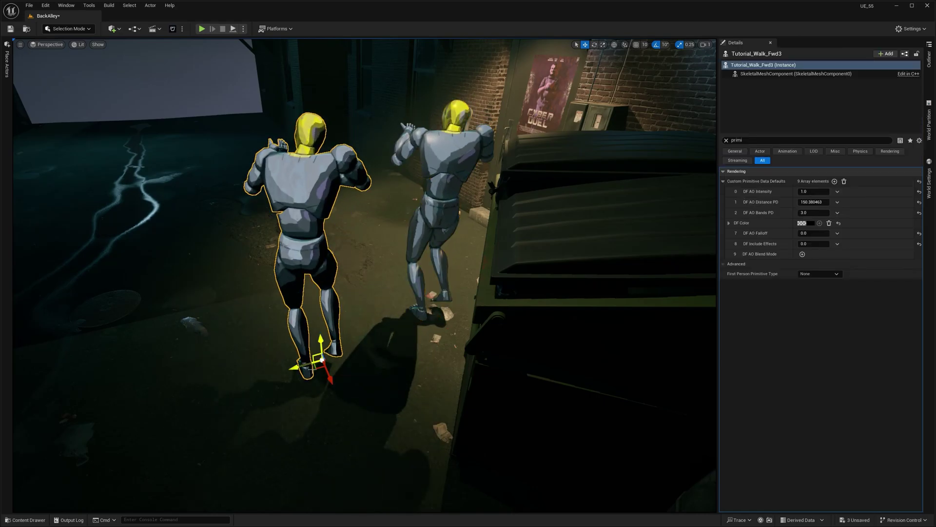
{"action": "left_click_drag", "start_coordinate": [322, 359], "coordinate": [261, 324]}
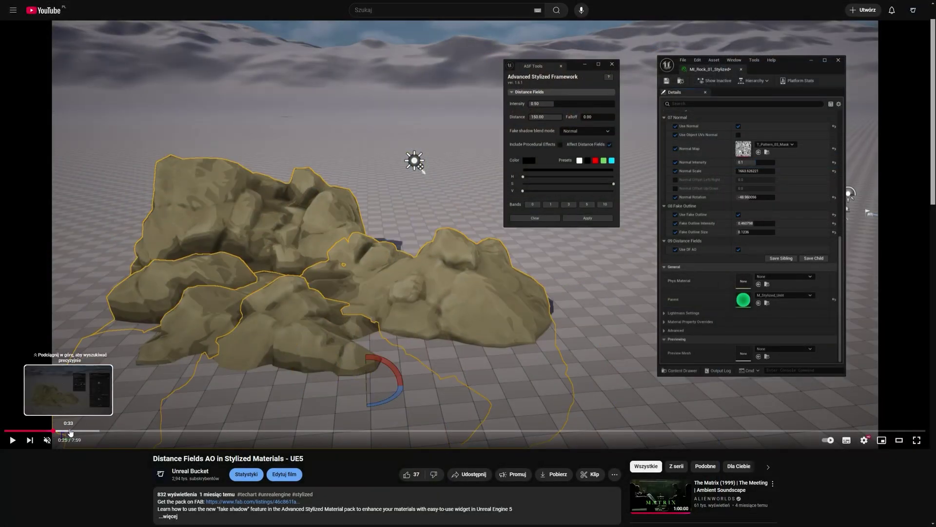
Skip to 0:33 in the YouTube video about Distance Fields AO in stylized materials
{"action": "left_click", "coordinate": [70, 431]}
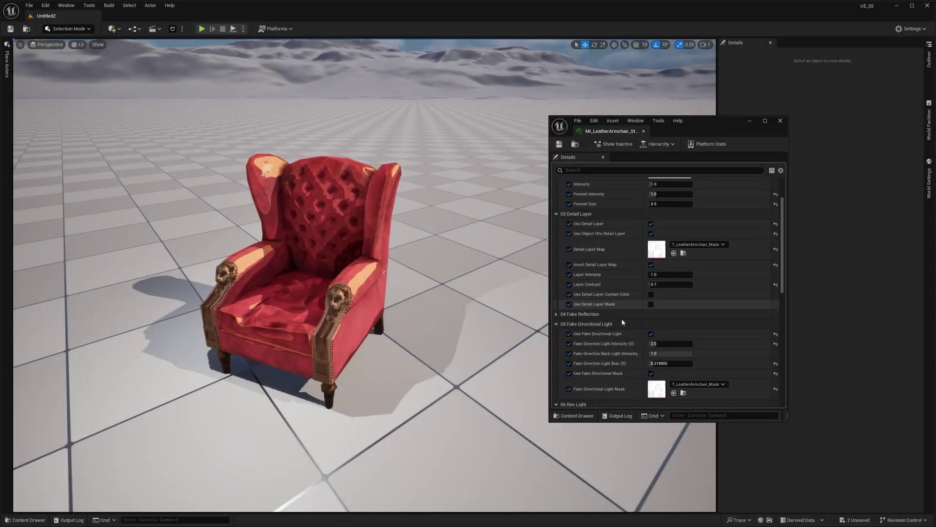
Open the T_LeatherArmchair_Normal texture, inspect its tufted upholstery area up close, and minimize the texture editor
{"action": "key", "text": "ctrl+Tab"}
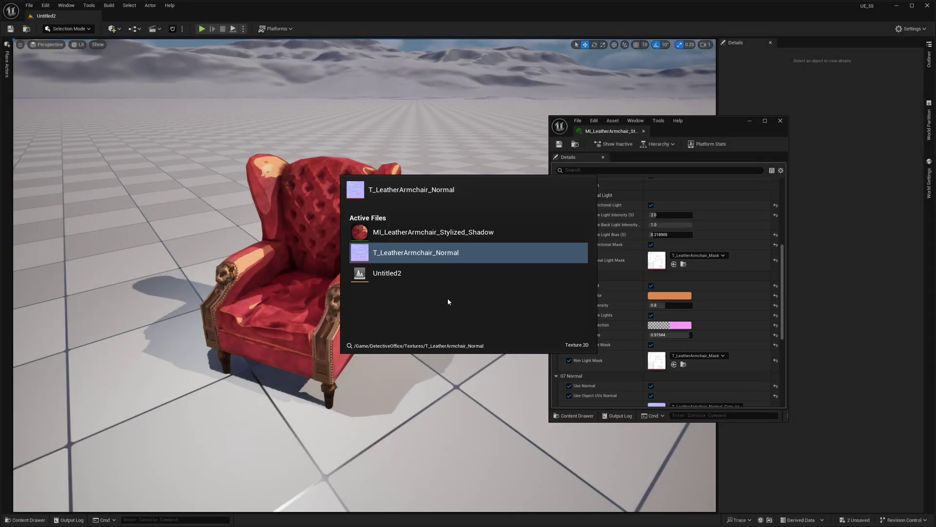
{"action": "left_click", "coordinate": [401, 253]}
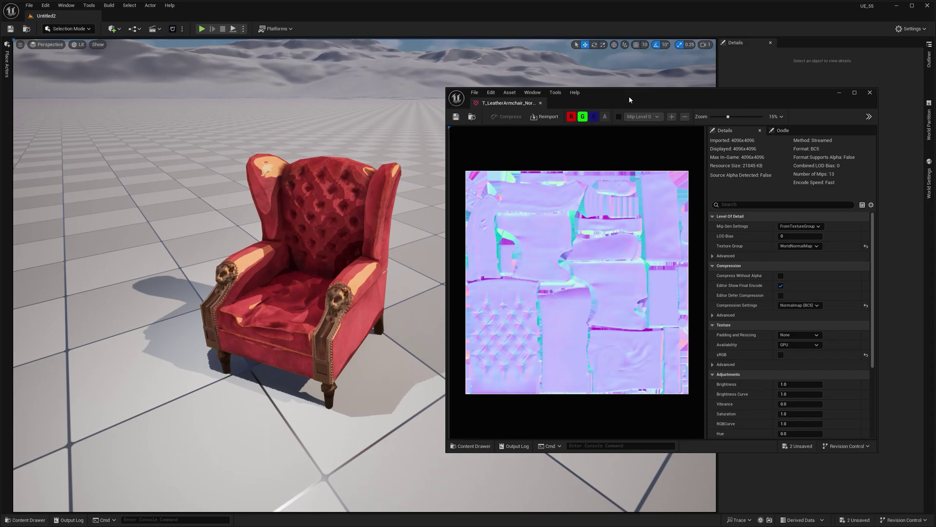
{"action": "left_click_drag", "start_coordinate": [629, 99], "coordinate": [622, 92]}
{"action": "scroll", "coordinate": [505, 325], "scroll_direction": "up", "scroll_amount": 5}
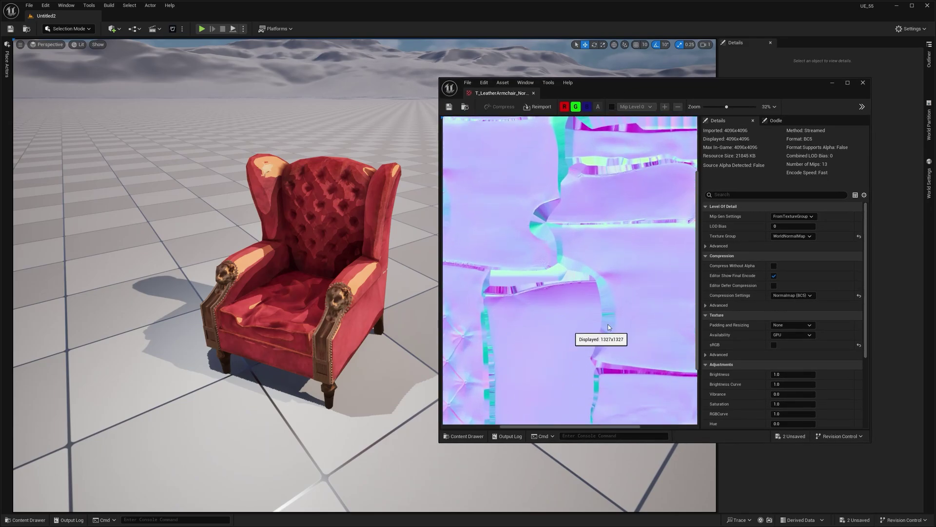
{"action": "left_click_drag", "start_coordinate": [697, 297], "coordinate": [697, 342]}
{"action": "left_click_drag", "start_coordinate": [602, 427], "coordinate": [543, 426]}
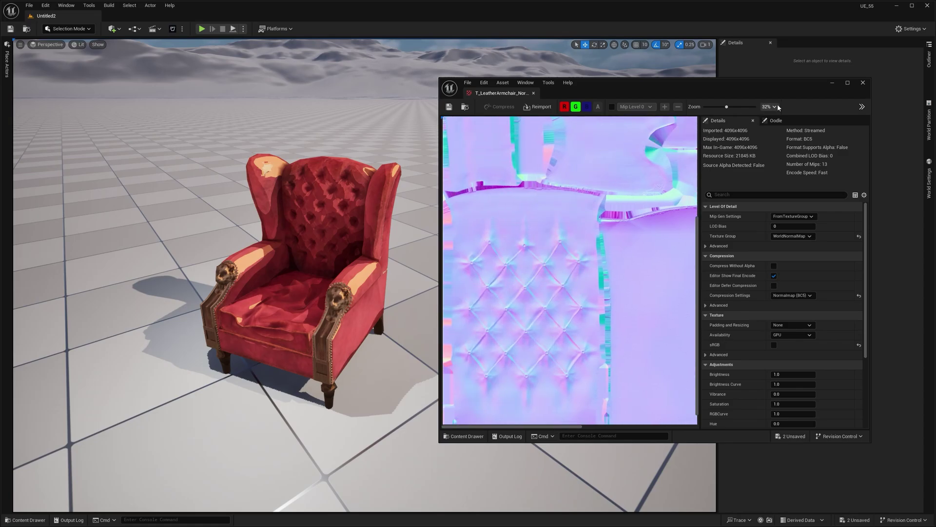
{"action": "left_click", "coordinate": [831, 82]}
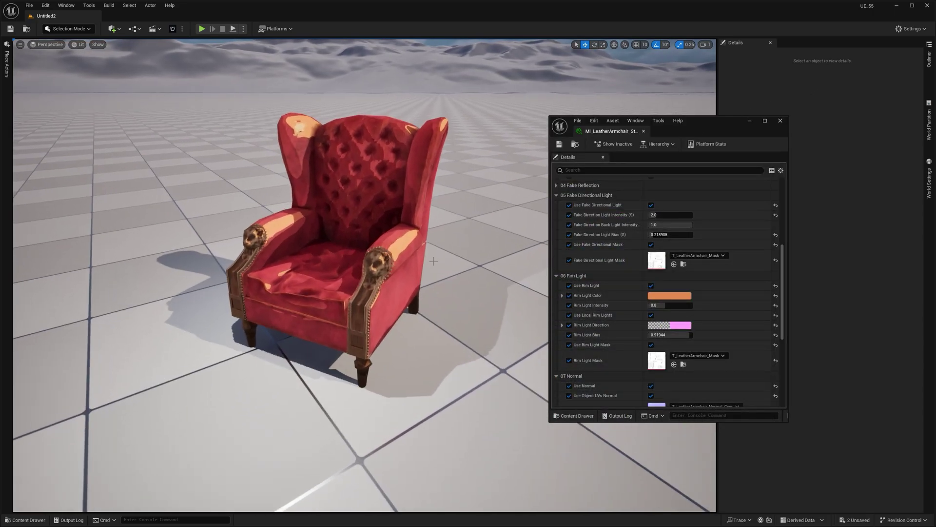
Select the leather armchair and run the ASF_Tools editor utility widget from the AdvStylizedFramework BP folder
{"action": "key", "text": "ctrl+space"}
{"action": "left_click", "coordinate": [36, 334]}
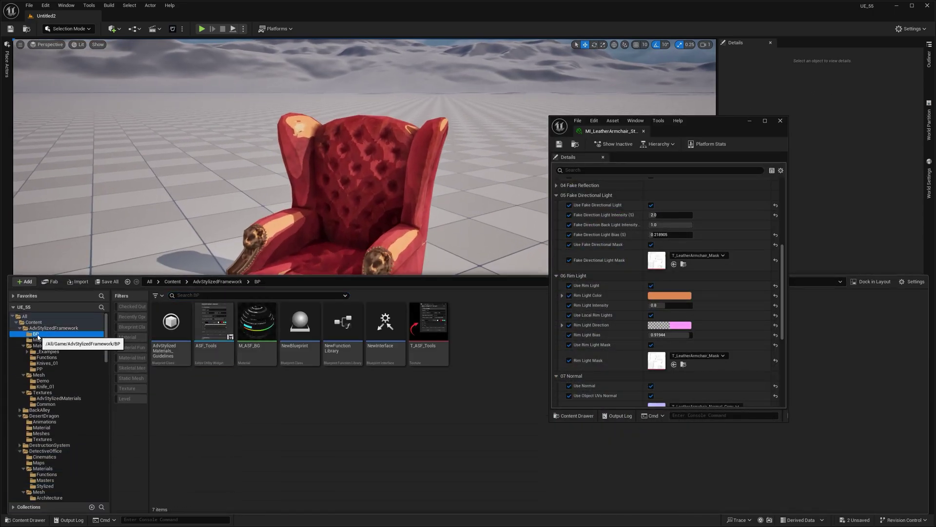
{"action": "left_click", "coordinate": [326, 203]}
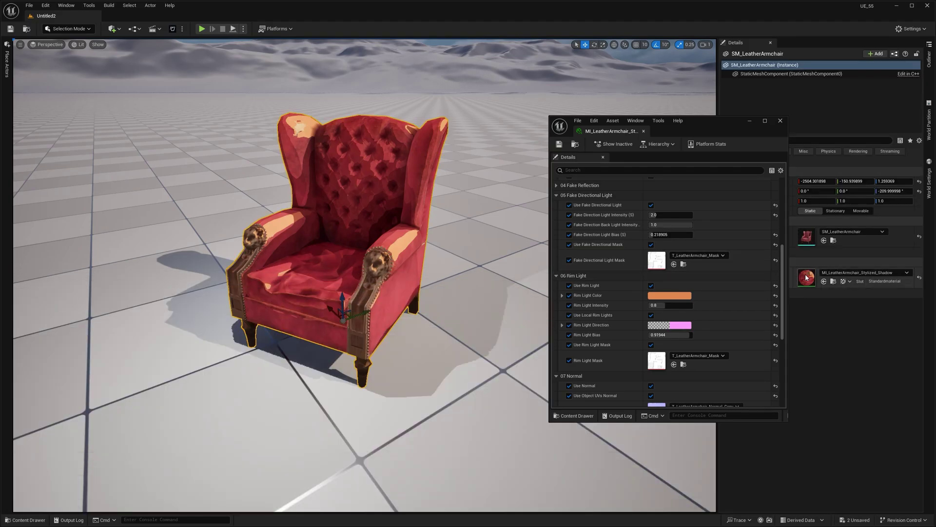
{"action": "key", "text": "ctrl+space"}
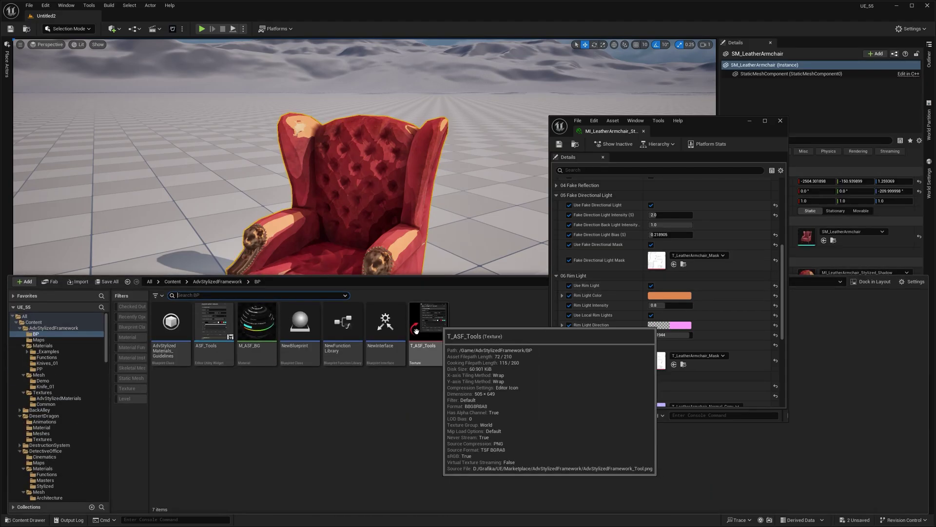
{"action": "right_click", "coordinate": [223, 331]}
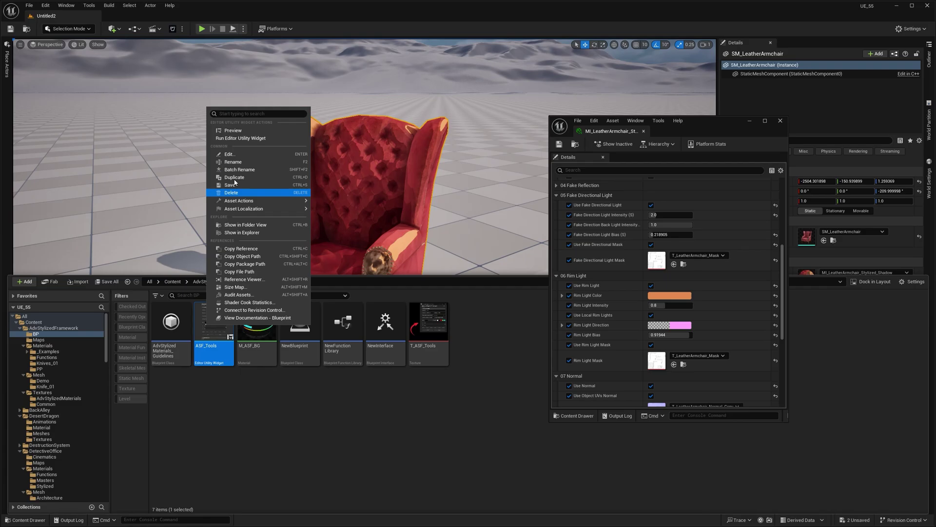
{"action": "left_click", "coordinate": [242, 139]}
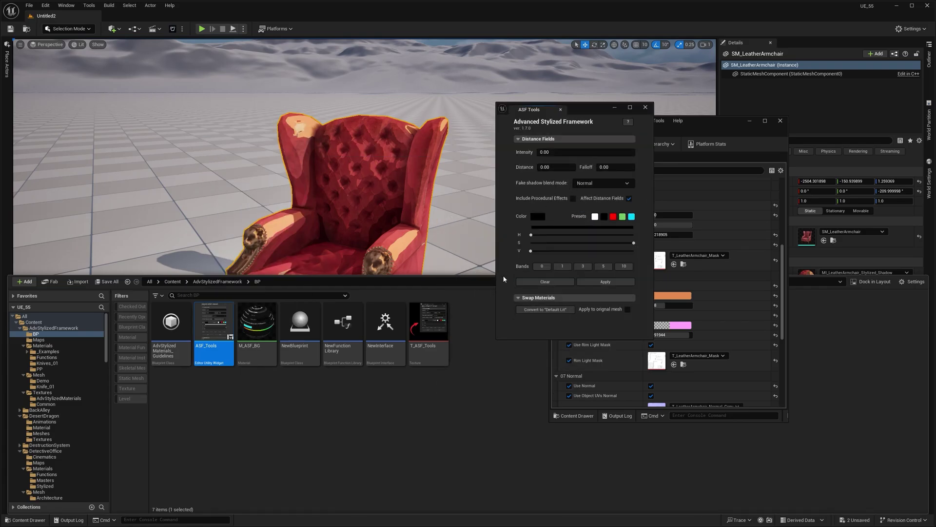
Convert the armchair's material to Default Lit with ASF Tools, and locate the converted material instance in the project content
{"action": "left_click", "coordinate": [382, 228]}
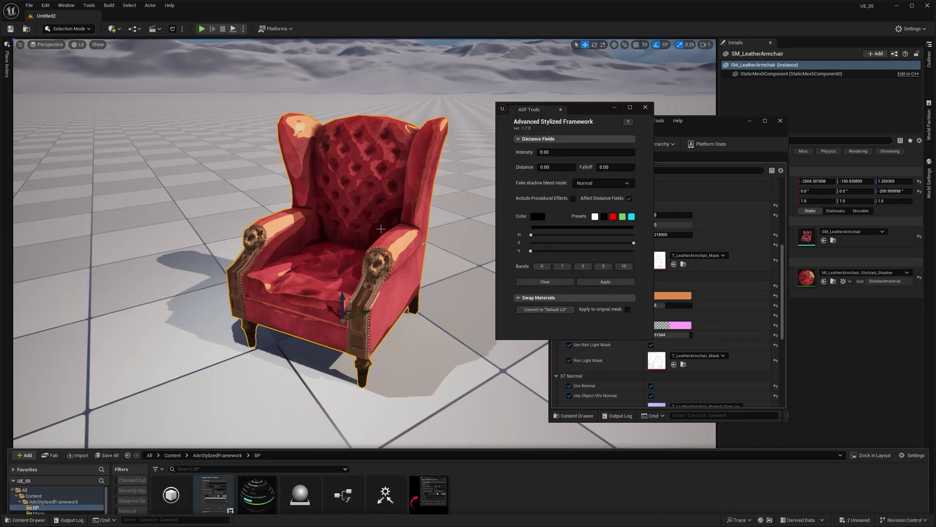
{"action": "left_click", "coordinate": [533, 310]}
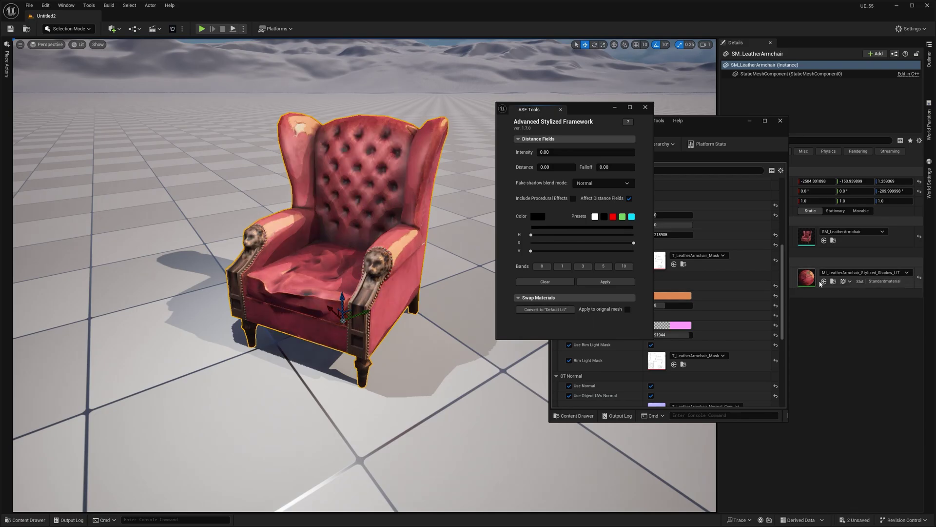
{"action": "left_click", "coordinate": [832, 282]}
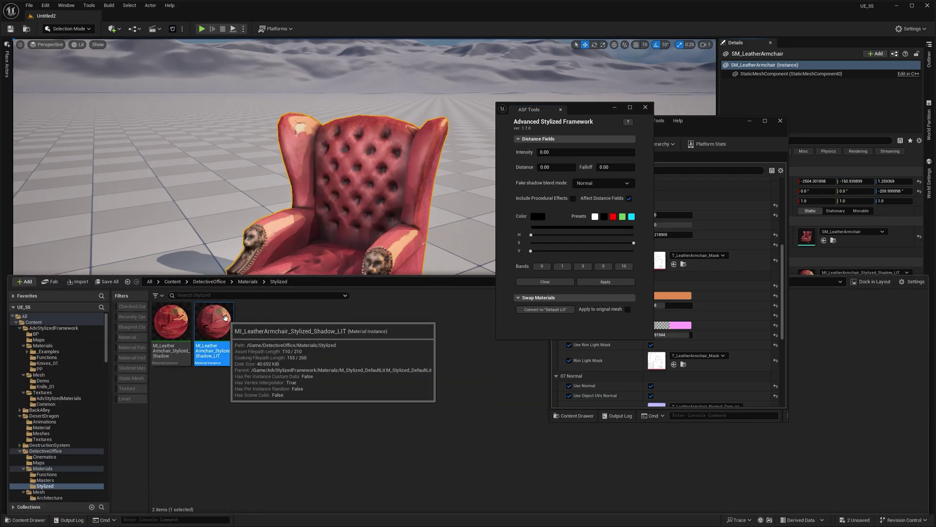
{"action": "left_click", "coordinate": [860, 227]}
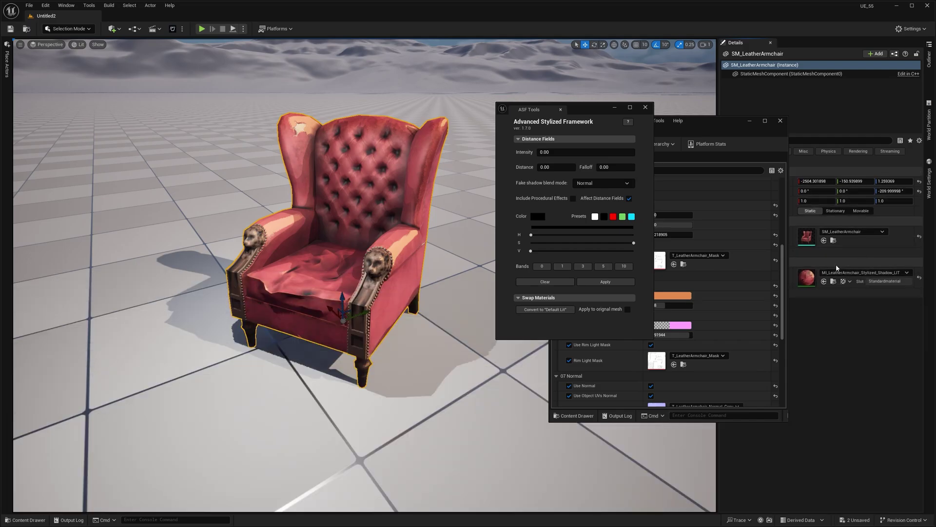
Enable Apply to original mesh in ASF Tools, and briefly open the SM_LeatherArmchair mesh to check its material slot
{"action": "left_click_drag", "start_coordinate": [596, 117], "coordinate": [586, 111]}
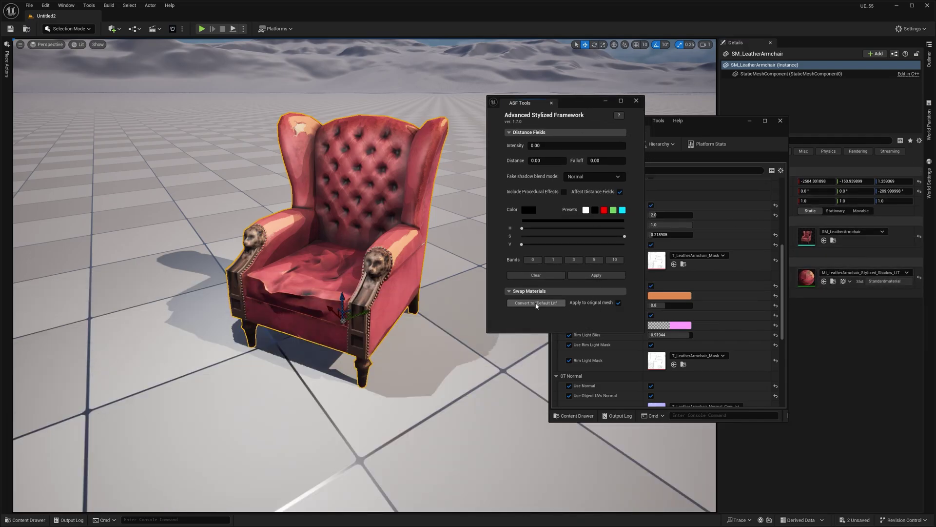
{"action": "double_click", "coordinate": [806, 236]}
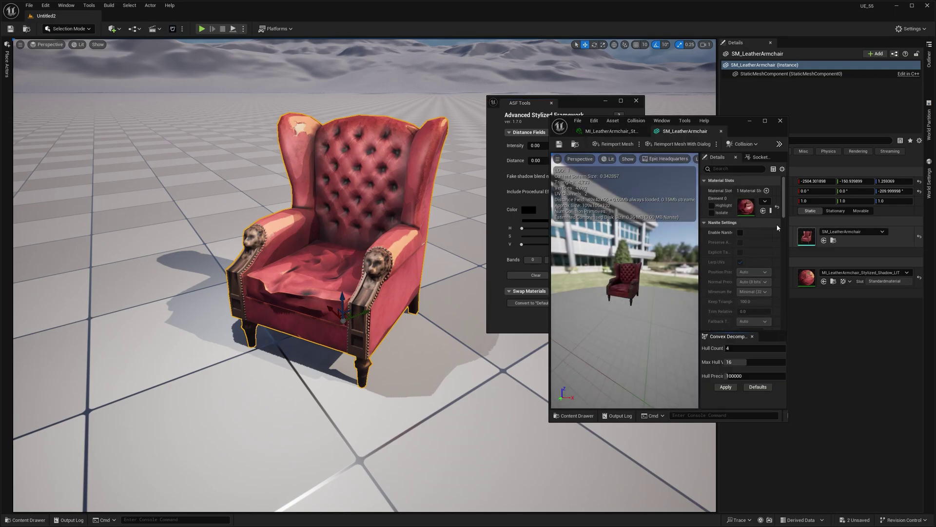
{"action": "left_click", "coordinate": [720, 132]}
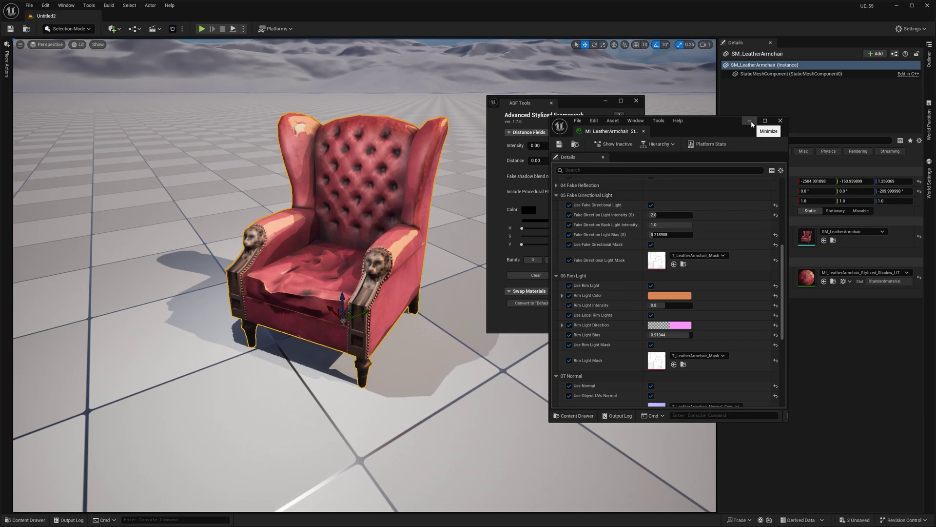
Turn off Use Object UVs Normal in the armchair's Default Lit material, and turn it back on
{"action": "left_click_drag", "start_coordinate": [783, 254], "coordinate": [784, 266]}
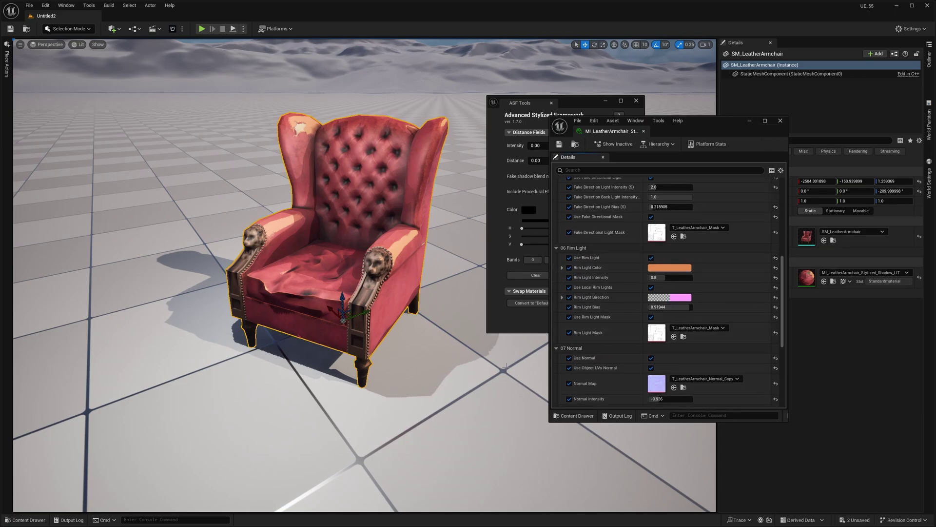
{"action": "right_click_drag", "start_coordinate": [506, 367], "coordinate": [521, 353]}
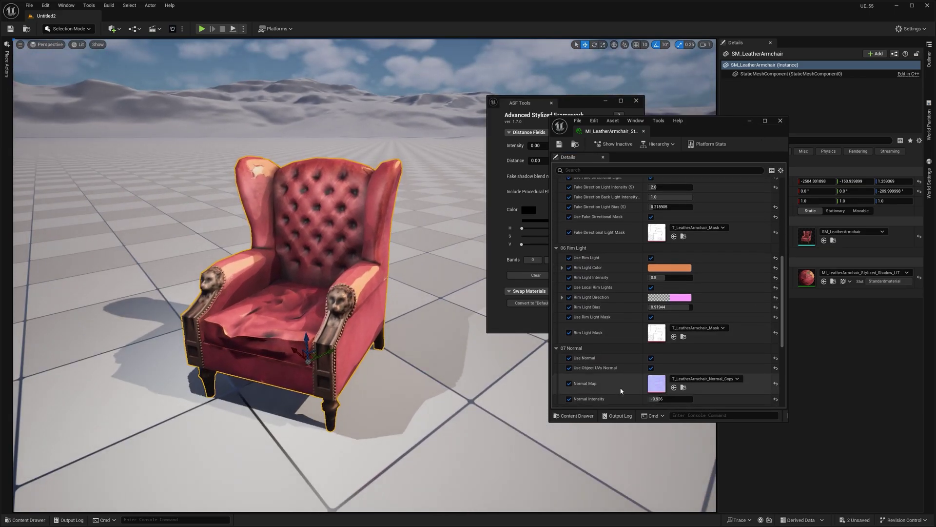
{"action": "scroll", "coordinate": [621, 390], "scroll_direction": "down", "scroll_amount": 4}
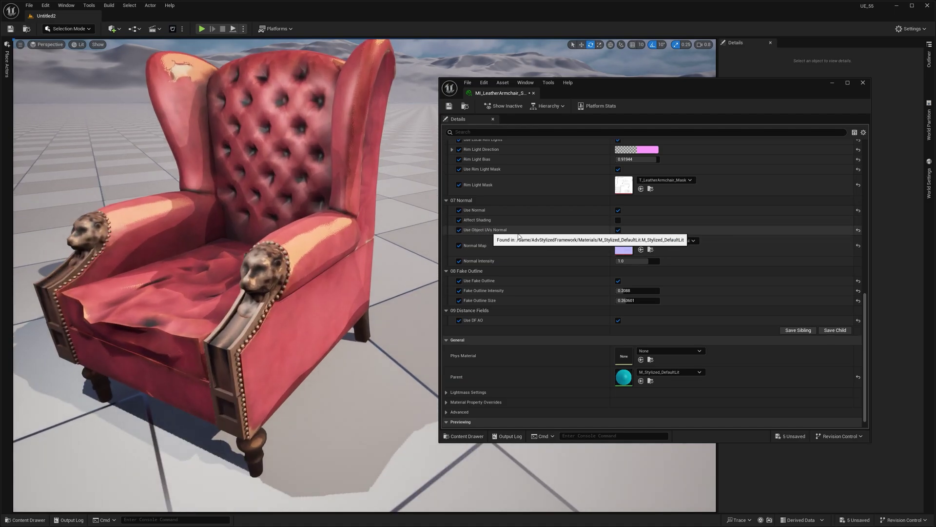
{"action": "left_click", "coordinate": [618, 230]}
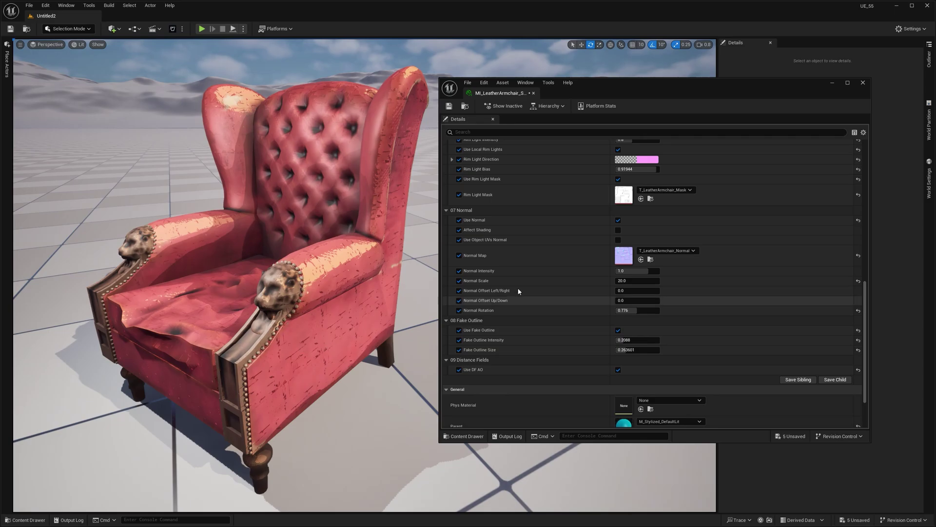
{"action": "left_click", "coordinate": [618, 240]}
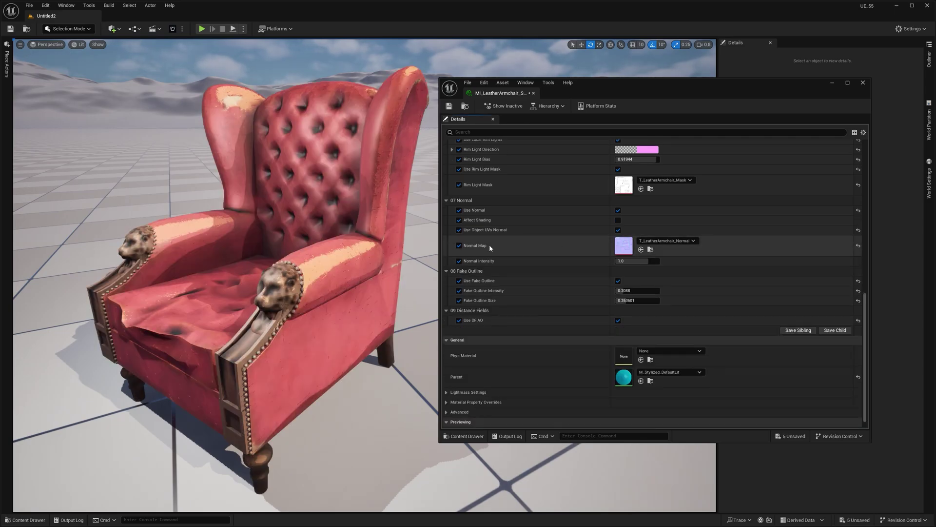
Enable Affect Shading for the armchair material's normal map and compare the shading on the chairs
{"action": "key", "text": "w"}
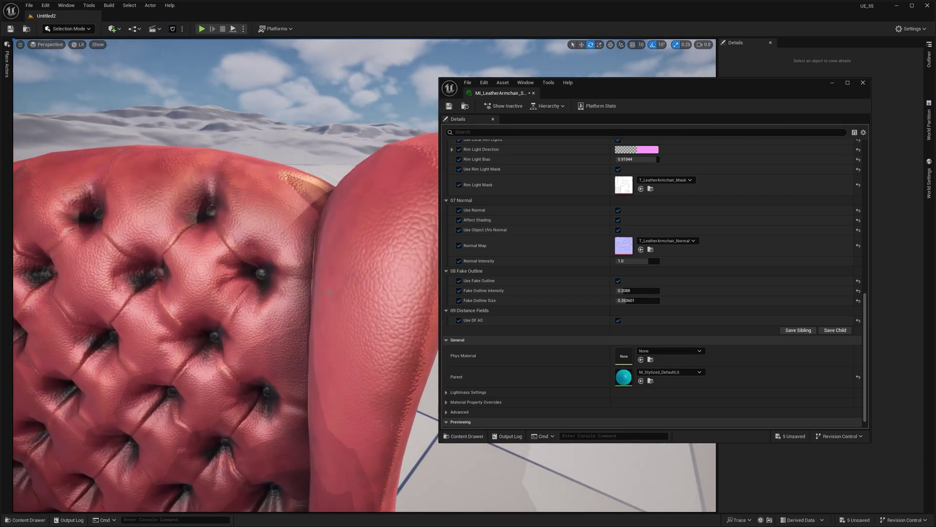
{"action": "left_click", "coordinate": [618, 220]}
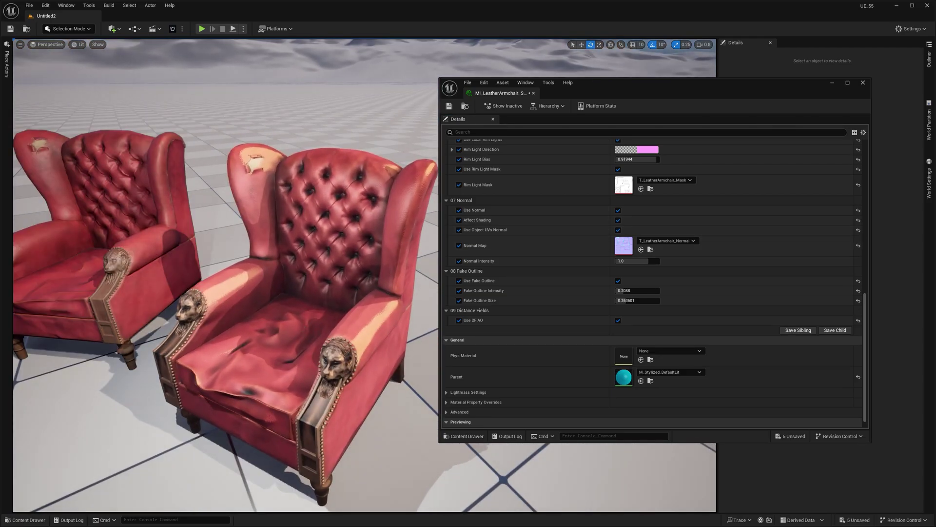
{"action": "right_click_drag", "start_coordinate": [234, 273], "coordinate": [209, 261]}
Switch to YouTube and look through the viewer comments about the stylized material
{"action": "scroll", "coordinate": [235, 273], "scroll_direction": "down", "scroll_amount": 3}
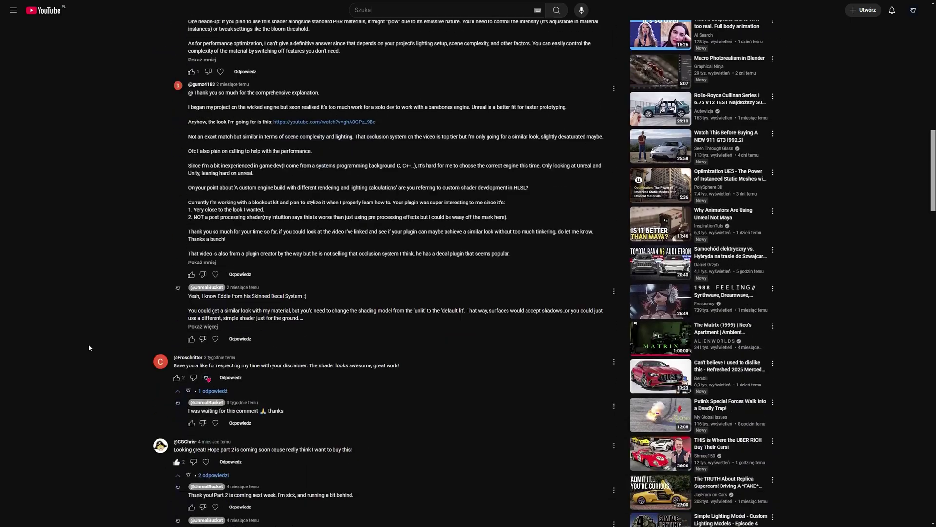
{"action": "scroll", "coordinate": [88, 344], "scroll_direction": "down", "scroll_amount": 10}
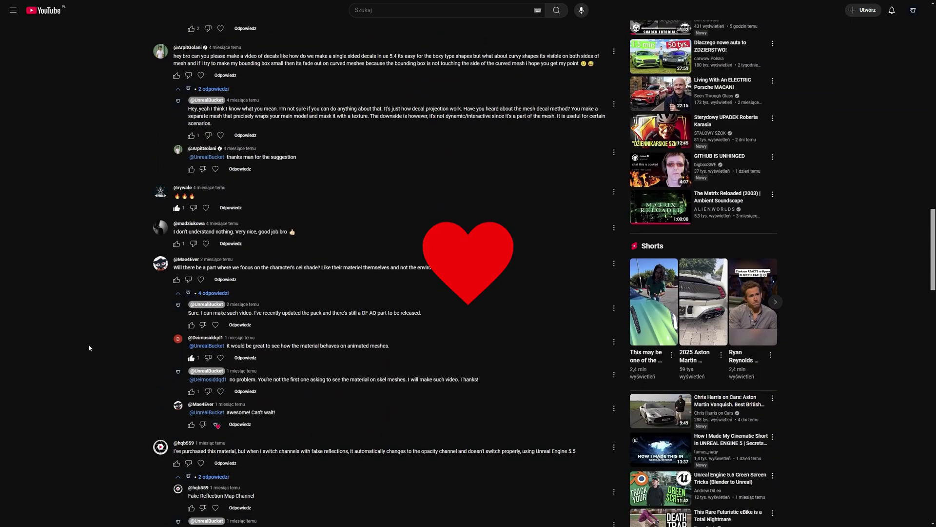